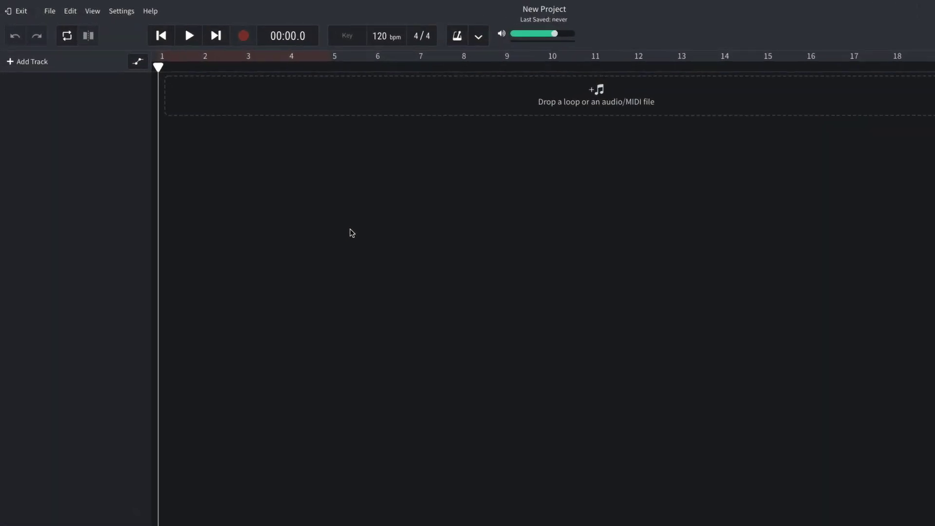
Step: Set the project tempo to 98 bpm and the key to G major
{"action": "left_click", "coordinate": [381, 35]}
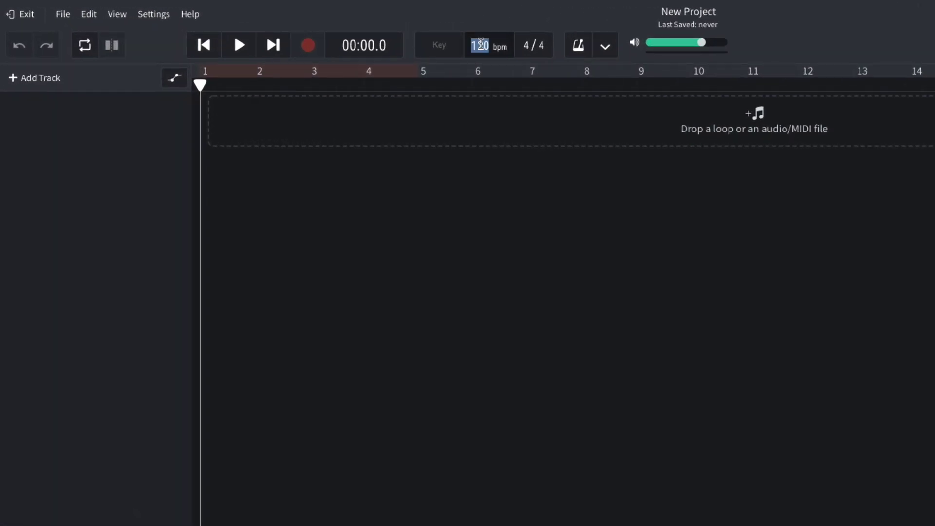
{"action": "type", "text": "98"}
{"action": "left_click", "coordinate": [442, 48]}
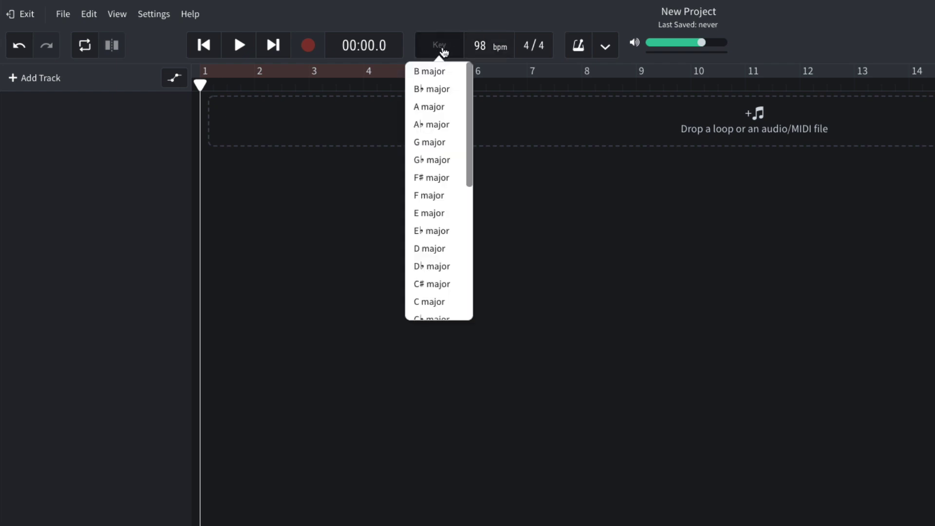
{"action": "left_click", "coordinate": [442, 146]}
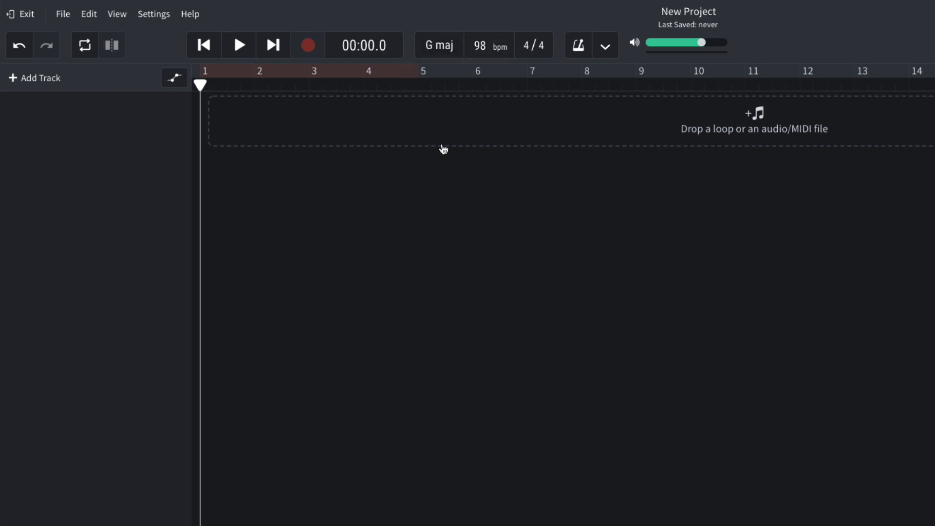
Step: Add a virtual instrument track and assign it the Studio Grand piano
{"action": "left_click", "coordinate": [53, 80]}
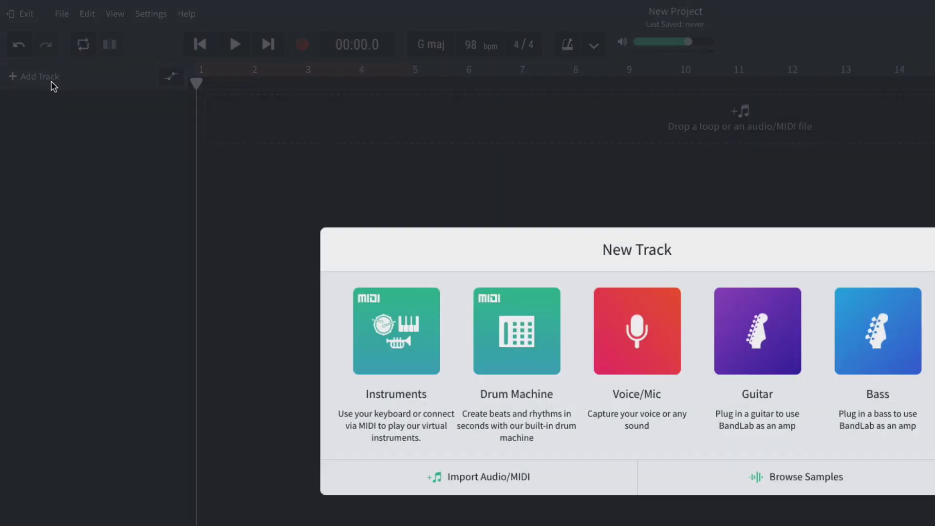
{"action": "left_click", "coordinate": [387, 330]}
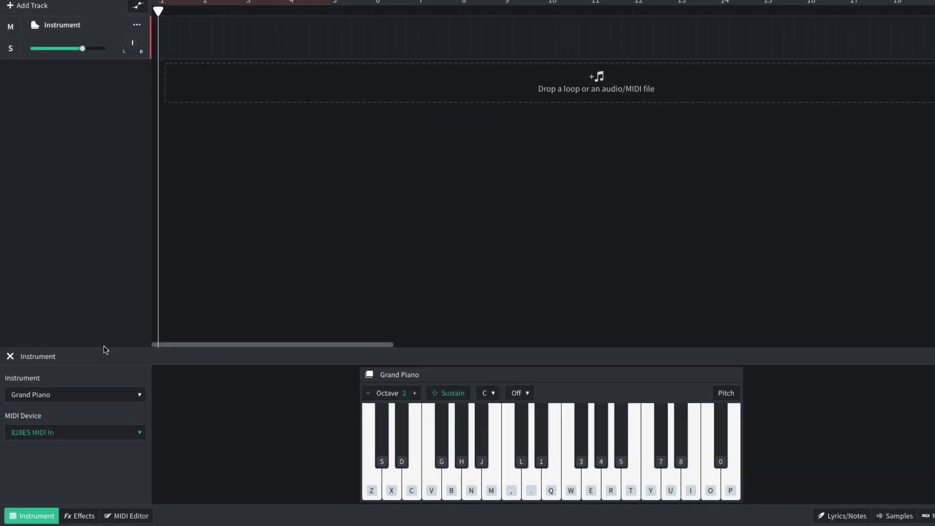
{"action": "left_click", "coordinate": [60, 409]}
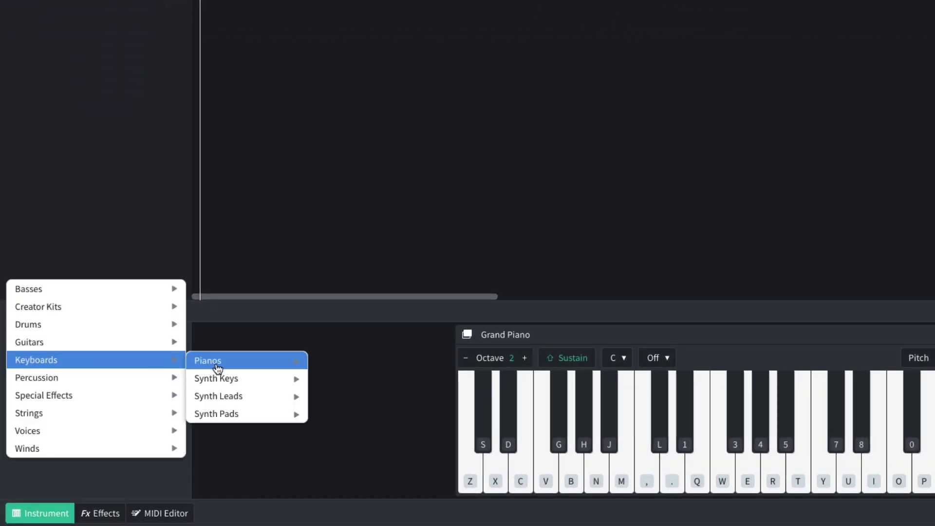
{"action": "mouse_move", "coordinate": [218, 369]}
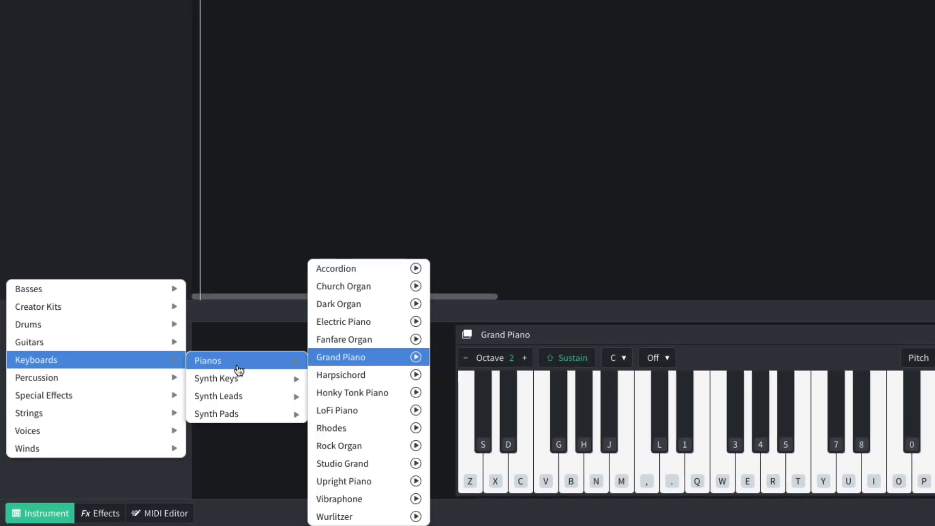
{"action": "left_click", "coordinate": [350, 465]}
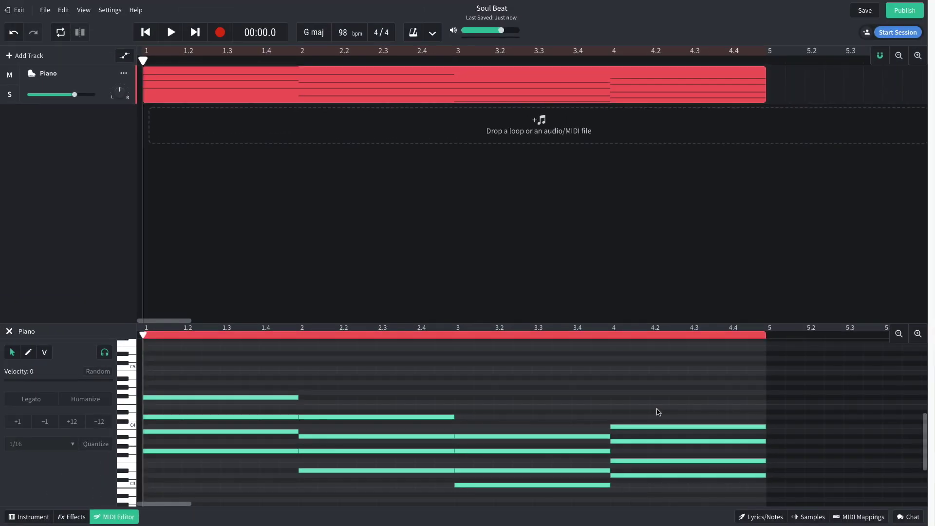
Step: Listen to the piano chords and add a Multi Filter to the track, with its lowpass frequency at about 660 Hz
{"action": "key", "text": "space"}
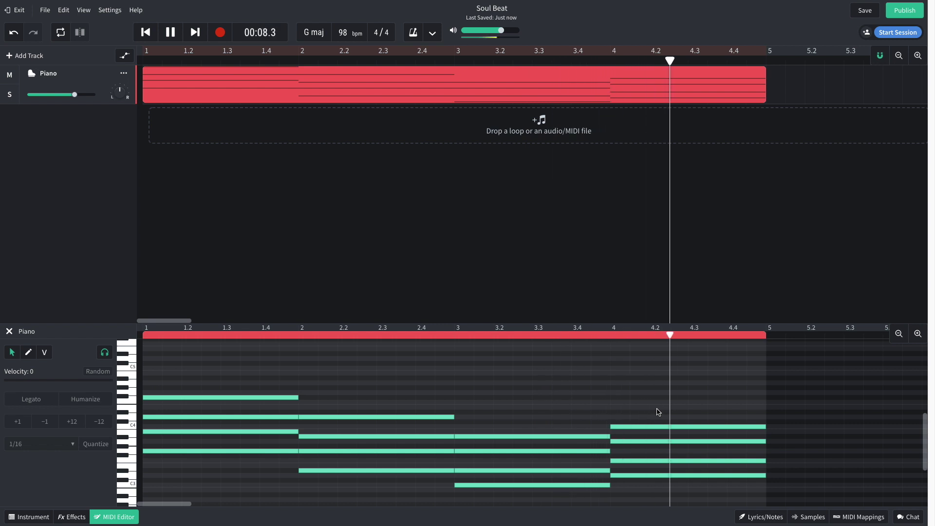
{"action": "key", "text": "space"}
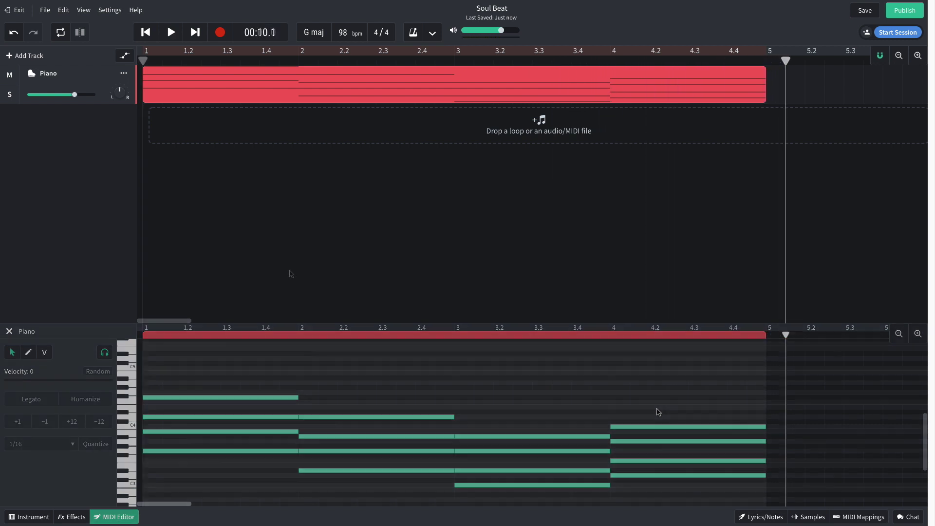
{"action": "left_click", "coordinate": [73, 517]}
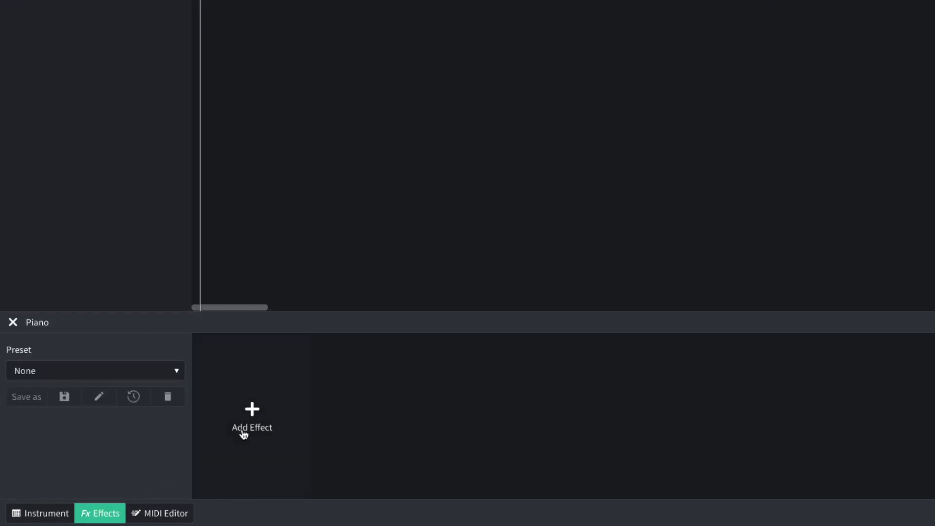
{"action": "left_click", "coordinate": [244, 434]}
{"action": "mouse_move", "coordinate": [307, 472]}
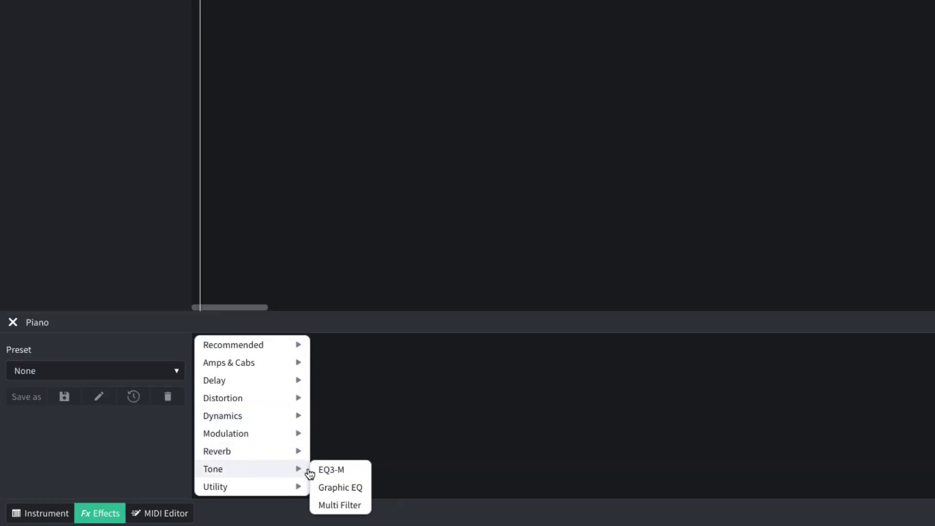
{"action": "left_click", "coordinate": [339, 505]}
{"action": "left_click_drag", "start_coordinate": [254, 396], "coordinate": [249, 414]}
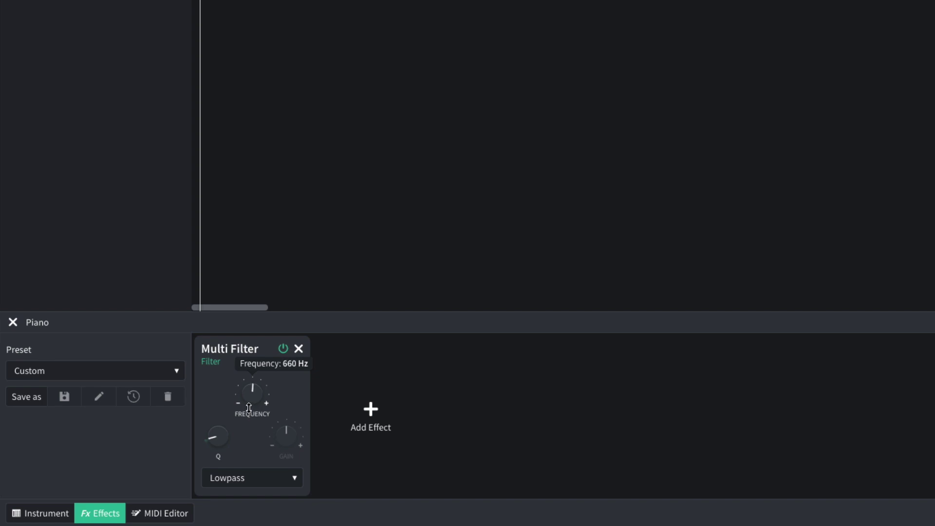
Step: Add a Studio Reverb to the piano with mix about 5 and size about 1.1, and play back the result
{"action": "left_click", "coordinate": [381, 426]}
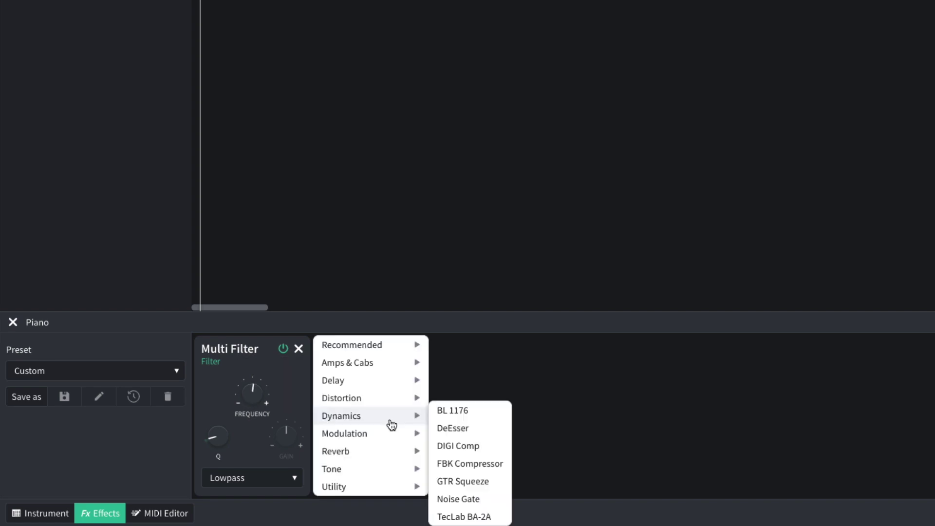
{"action": "mouse_move", "coordinate": [376, 454]}
{"action": "left_click", "coordinate": [475, 488]}
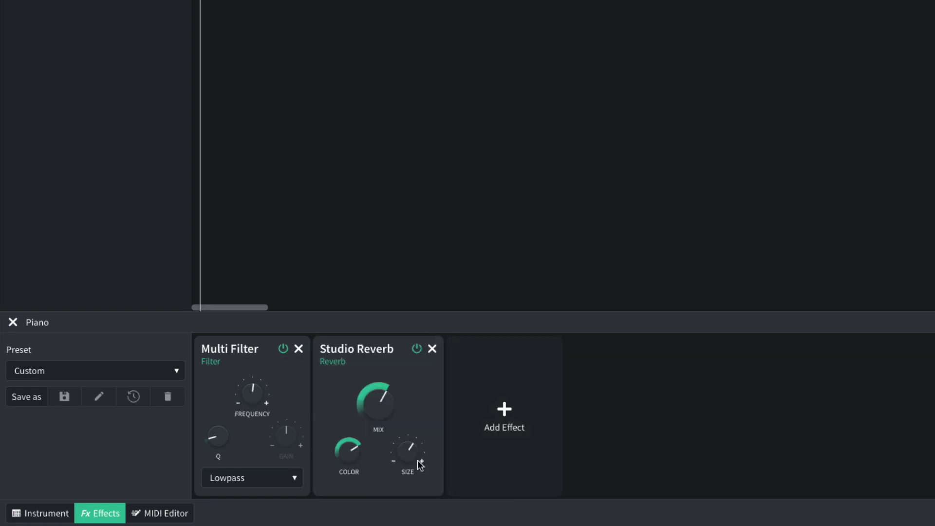
{"action": "left_click_drag", "start_coordinate": [382, 415], "coordinate": [381, 415]}
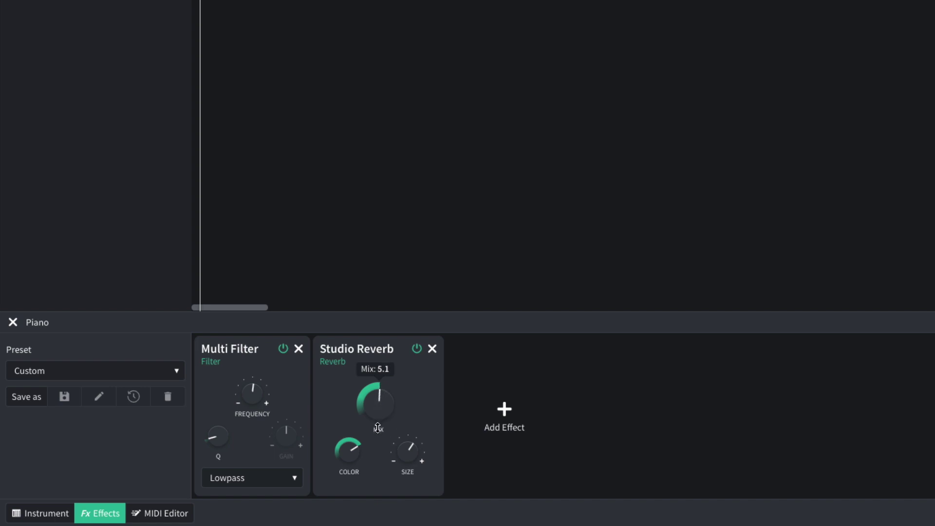
{"action": "left_click_drag", "start_coordinate": [409, 449], "coordinate": [405, 476]}
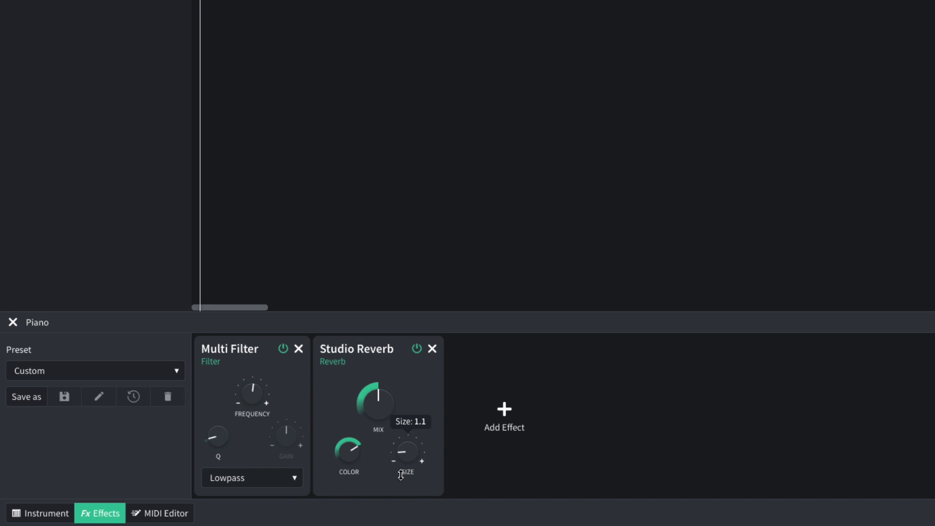
{"action": "key", "text": "space"}
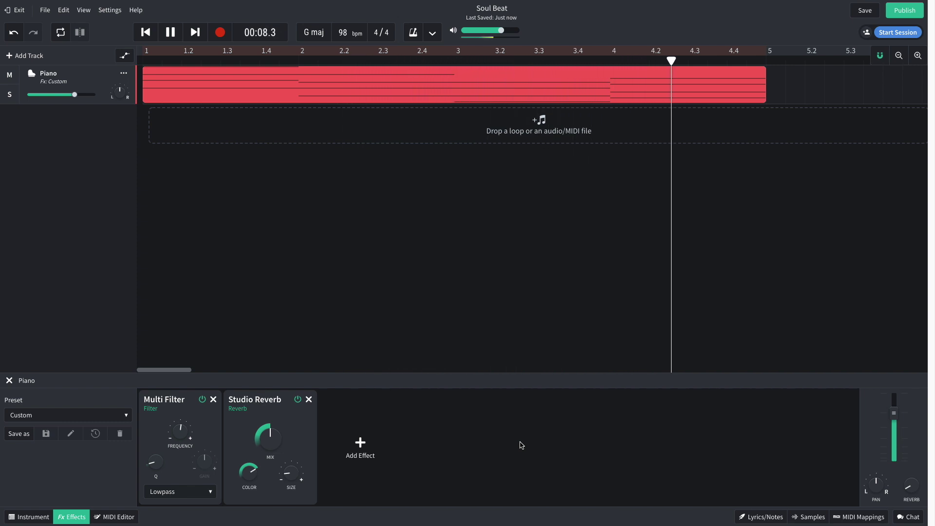
{"action": "key", "text": "space"}
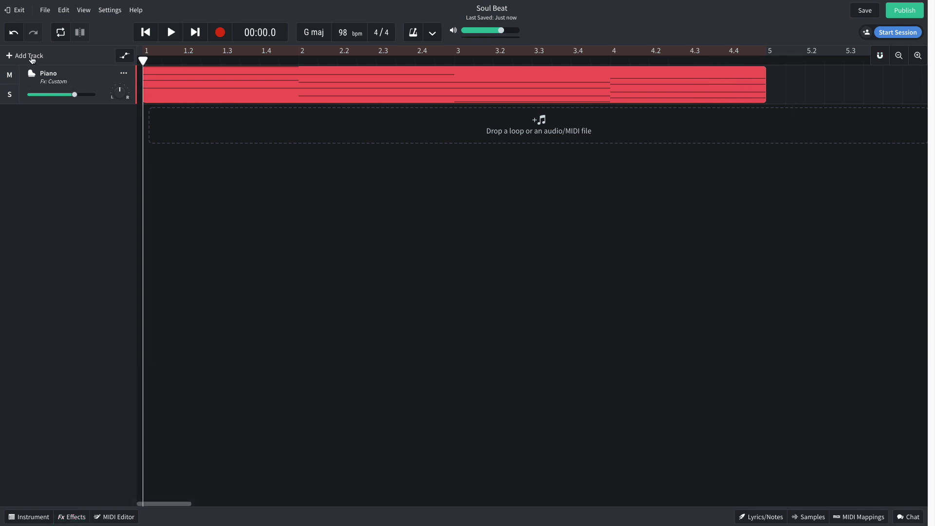
Step: Add a second virtual instrument track and assign it the Jazz Kit drum kit
{"action": "left_click", "coordinate": [31, 57]}
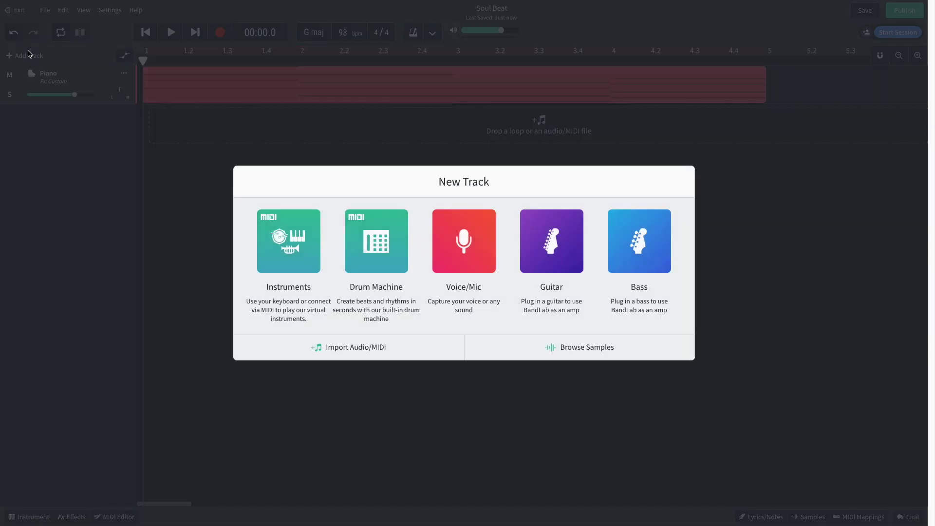
{"action": "left_click", "coordinate": [287, 241]}
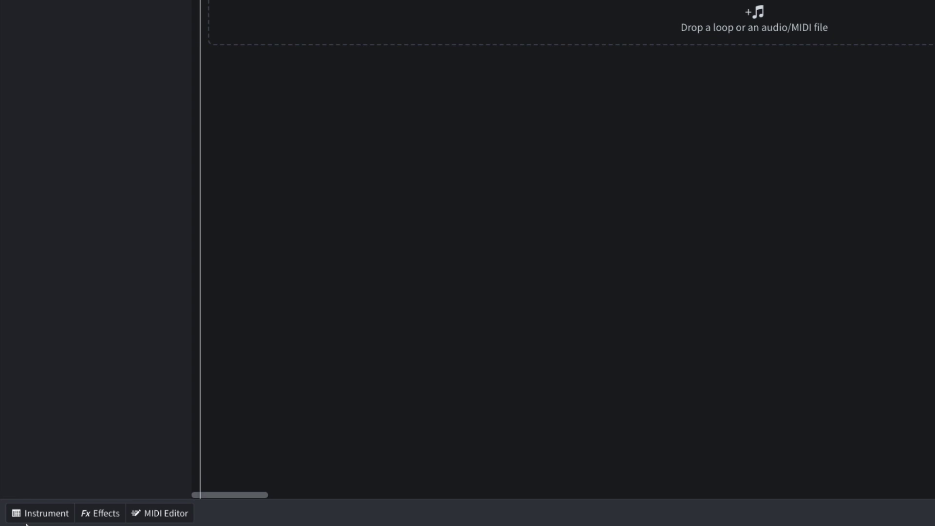
{"action": "left_click", "coordinate": [27, 519]}
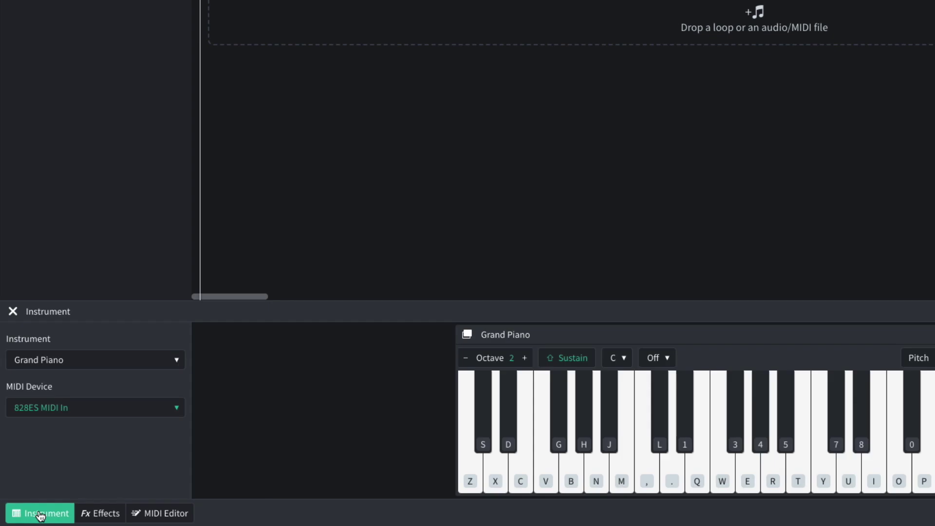
{"action": "left_click", "coordinate": [109, 360]}
{"action": "mouse_move", "coordinate": [129, 326]}
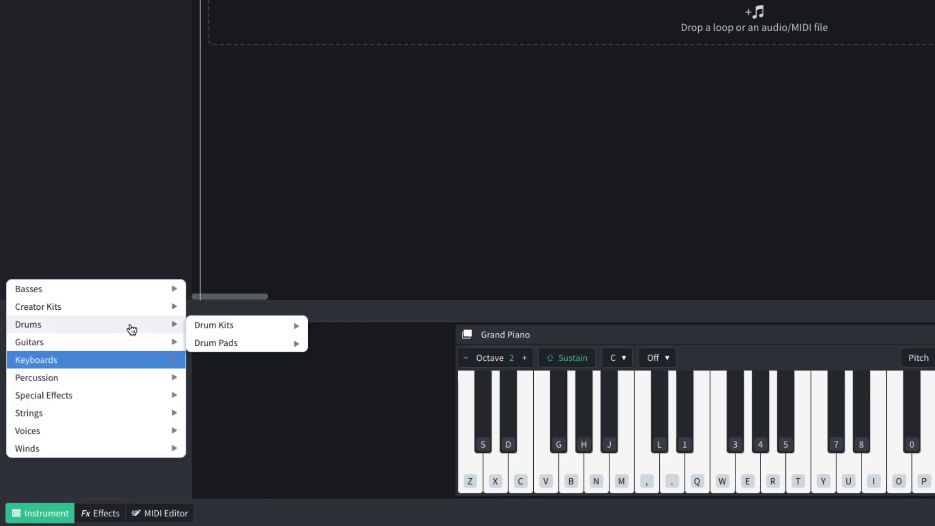
{"action": "mouse_move", "coordinate": [208, 326]}
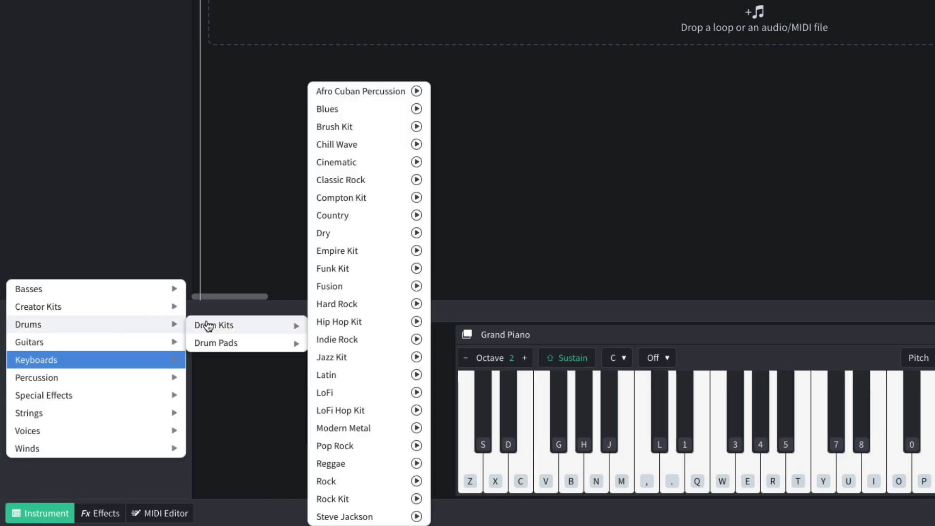
{"action": "left_click", "coordinate": [330, 358]}
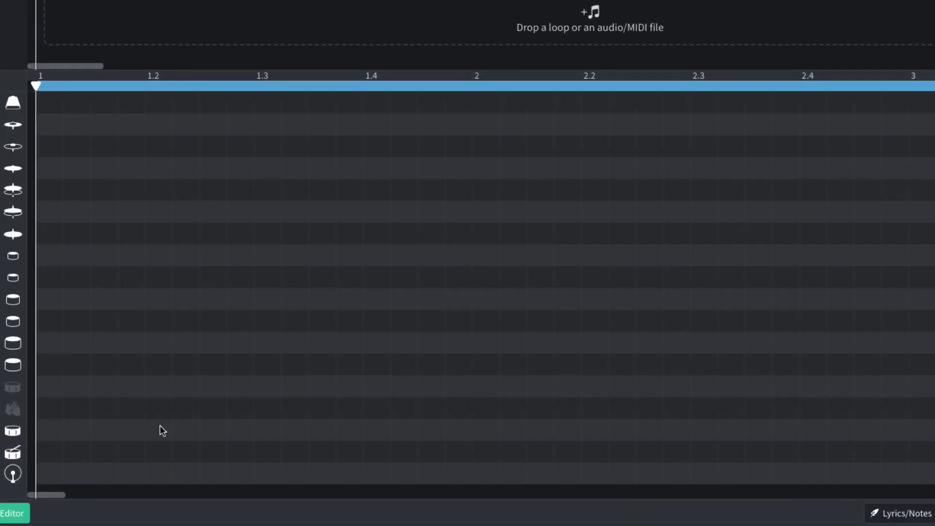
Step: Place snare hits on beats 1.2 and 1.4, and kick hits on beat 1 and the offbeat after 1.2
{"action": "left_click", "coordinate": [173, 436]}
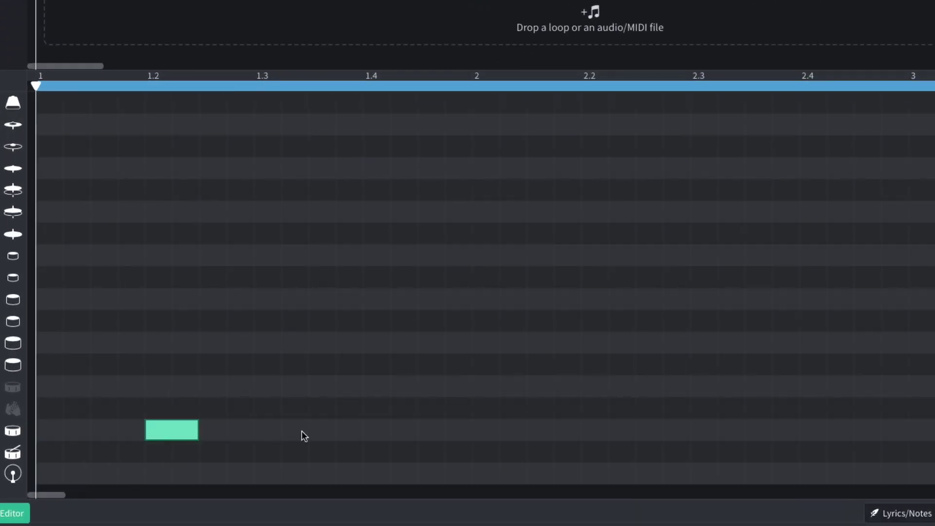
{"action": "left_click", "coordinate": [379, 436]}
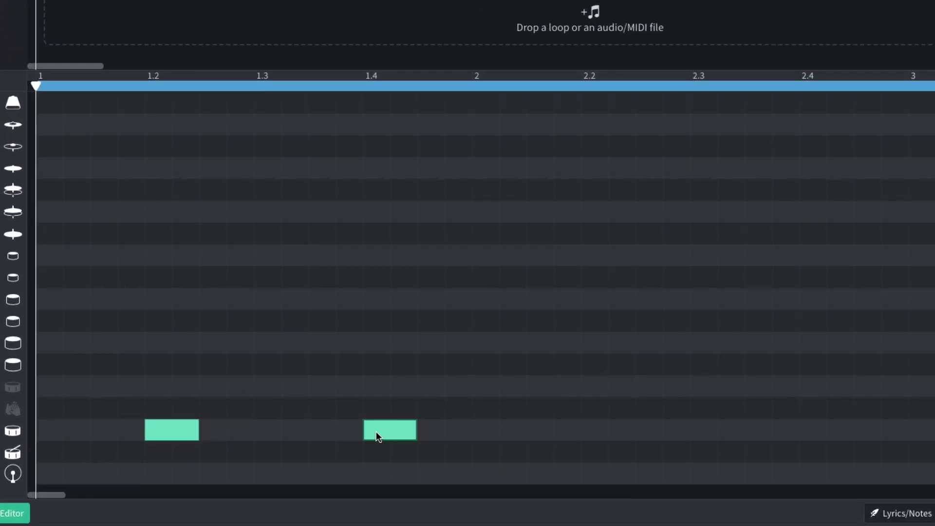
{"action": "left_click", "coordinate": [52, 475]}
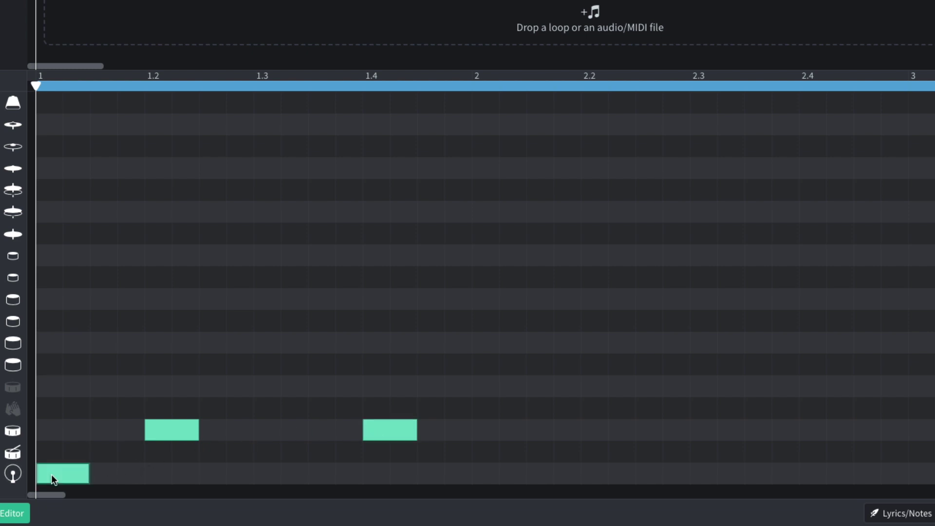
{"action": "left_click", "coordinate": [214, 473]}
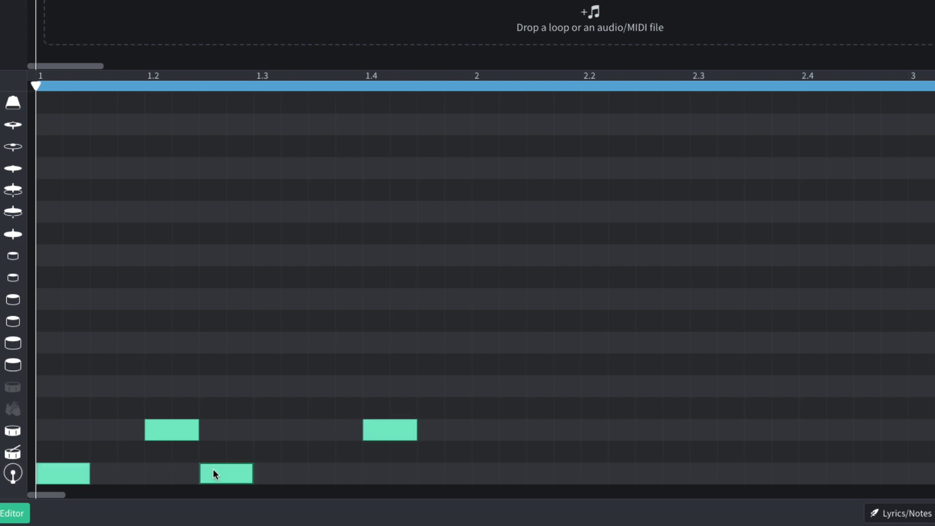
Step: Fill the first bar with eight consecutive eighth-note closed hi-hat hits
{"action": "left_click", "coordinate": [52, 238]}
{"action": "left_click", "coordinate": [107, 239]}
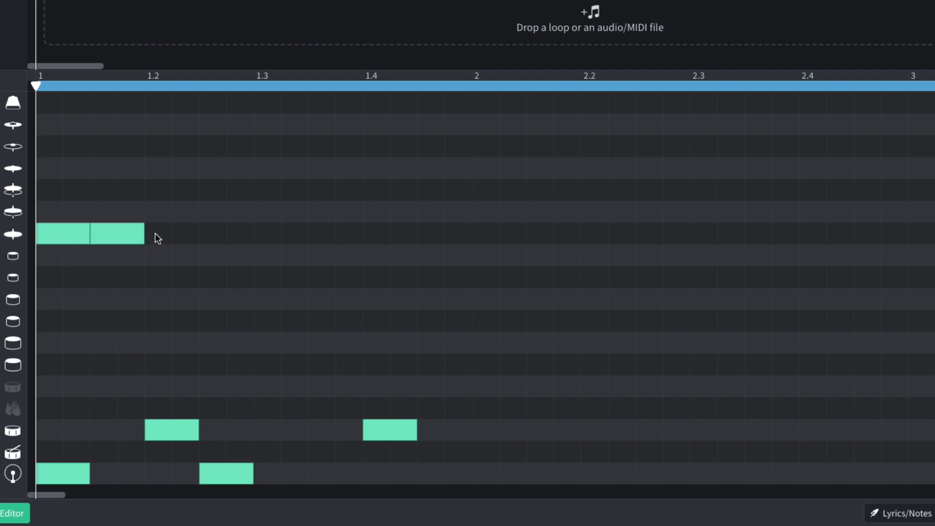
{"action": "left_click", "coordinate": [161, 234]}
{"action": "left_click", "coordinate": [229, 234]}
{"action": "left_click", "coordinate": [293, 234]}
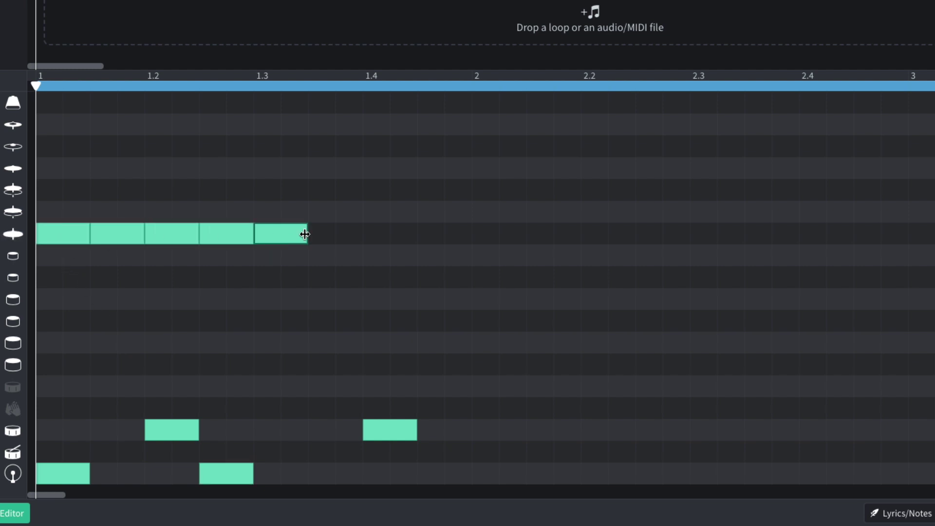
{"action": "left_click", "coordinate": [336, 234]}
{"action": "left_click", "coordinate": [378, 238]}
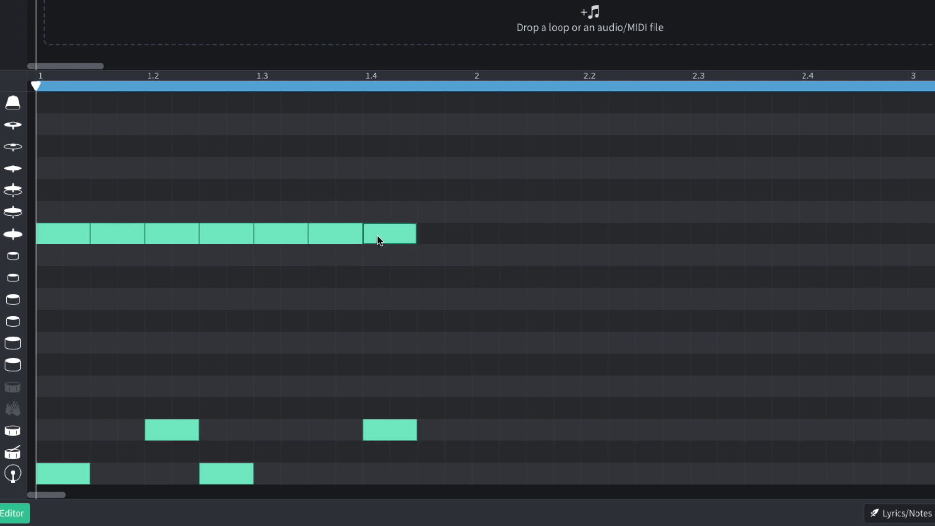
{"action": "left_click", "coordinate": [445, 237]}
Step: Move the hi-hat hit just before beat 1.4 up to the open hi-hat row and play back the drum pattern
{"action": "key", "text": "space"}
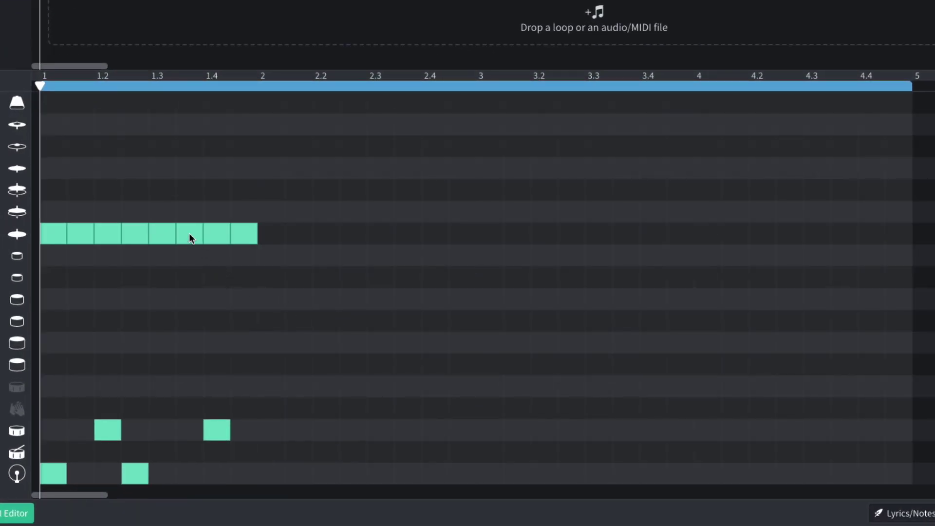
{"action": "left_click_drag", "start_coordinate": [190, 236], "coordinate": [190, 197]}
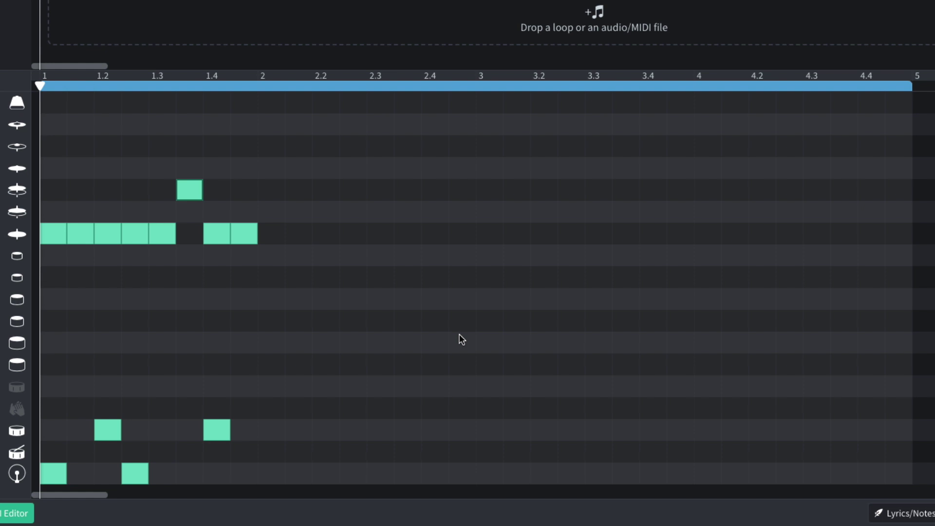
{"action": "key", "text": "space"}
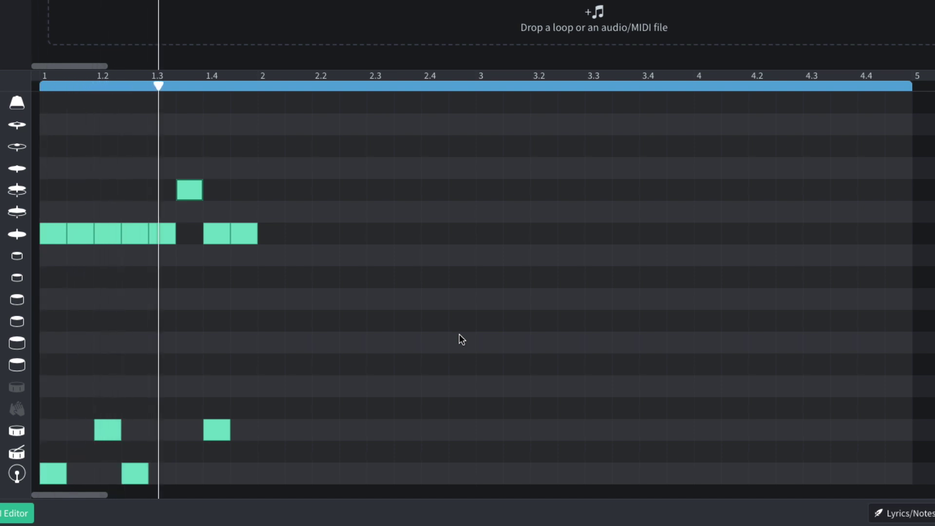
Step: Repeat the first bar's drum pattern in bars 2, 3 and 4, and slightly lower the Piano track's volume
{"action": "key", "text": "space"}
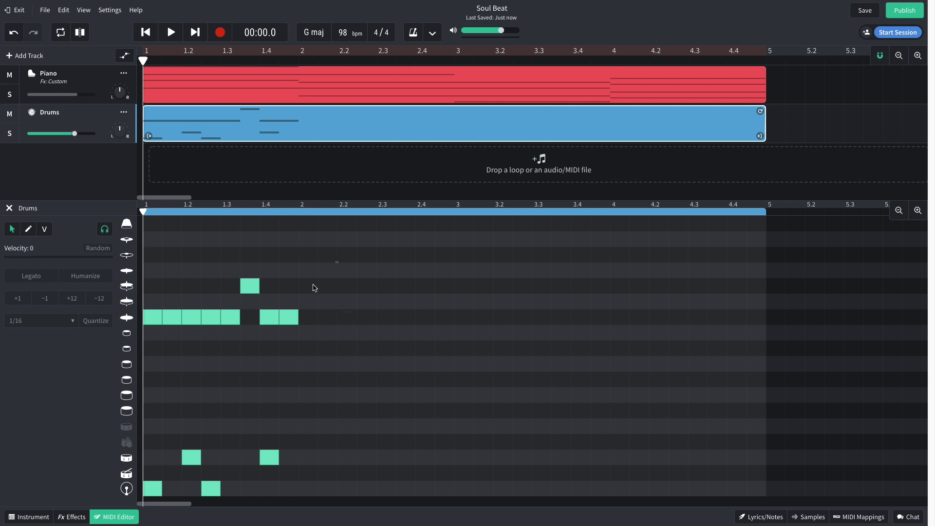
{"action": "left_click_drag", "start_coordinate": [338, 261], "coordinate": [628, 496]}
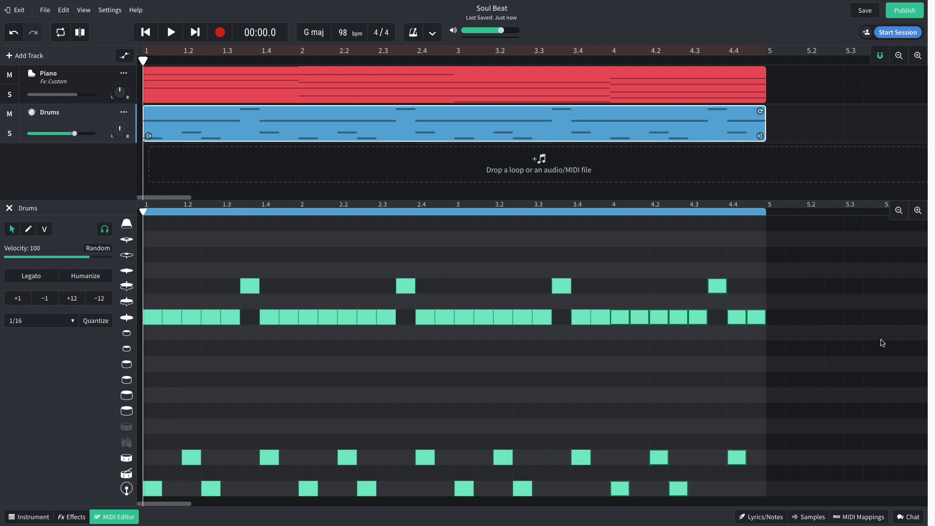
{"action": "key", "text": "space"}
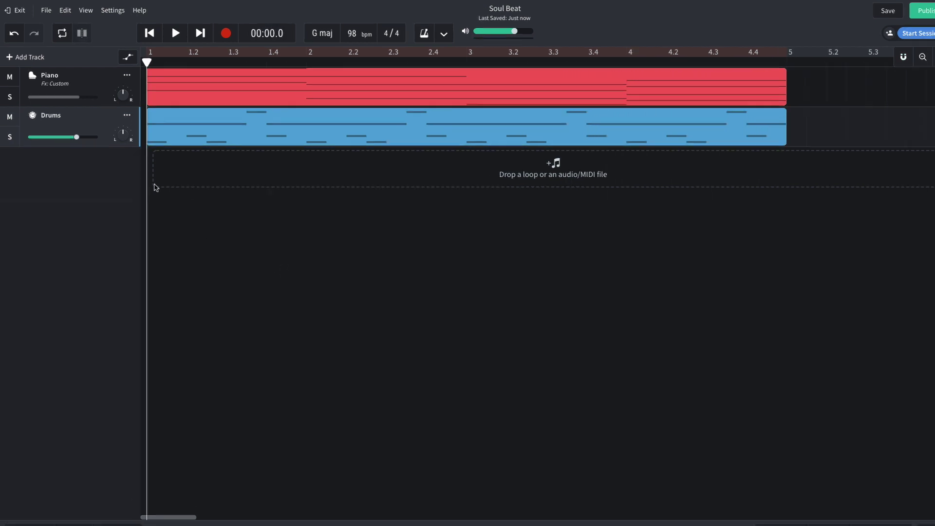
{"action": "left_click_drag", "start_coordinate": [79, 100], "coordinate": [74, 99]}
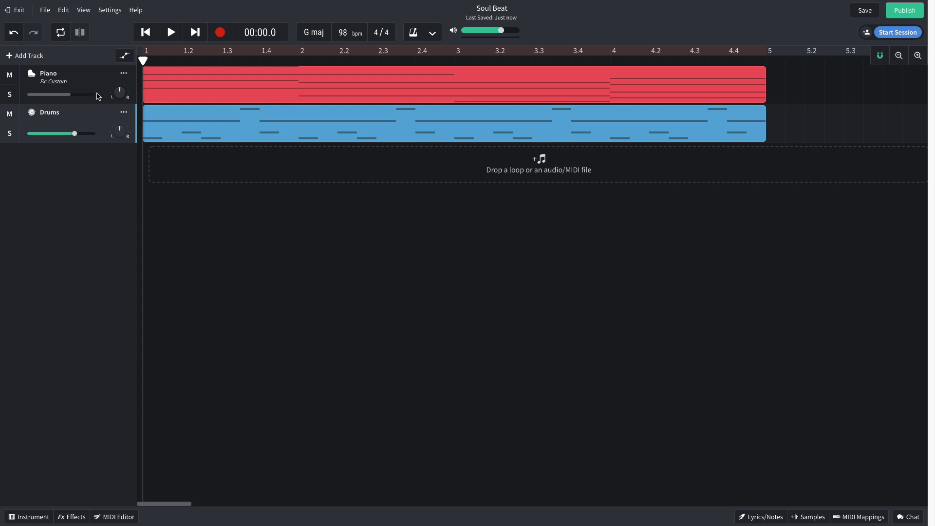
Step: Add a third virtual instrument track and assign it the '62 P-Bass electric bass
{"action": "left_click", "coordinate": [47, 56]}
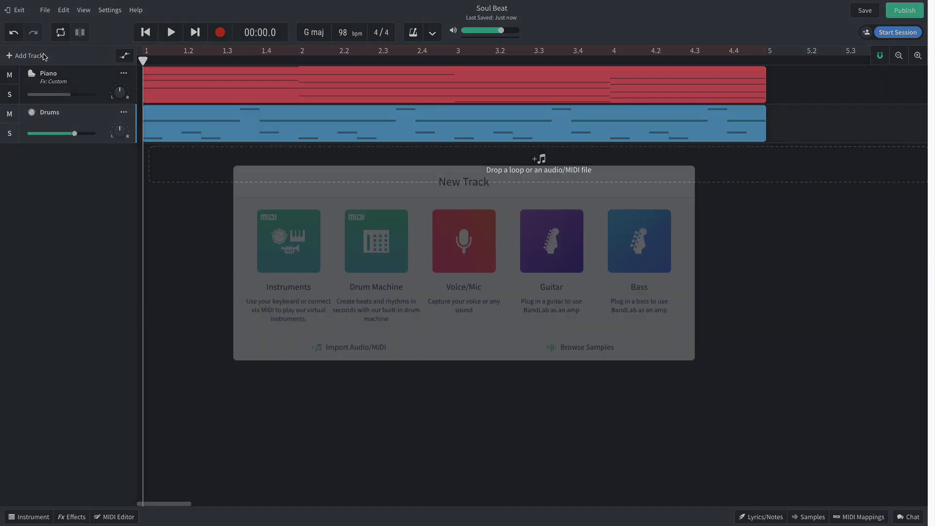
{"action": "left_click", "coordinate": [266, 229]}
{"action": "left_click", "coordinate": [45, 520]}
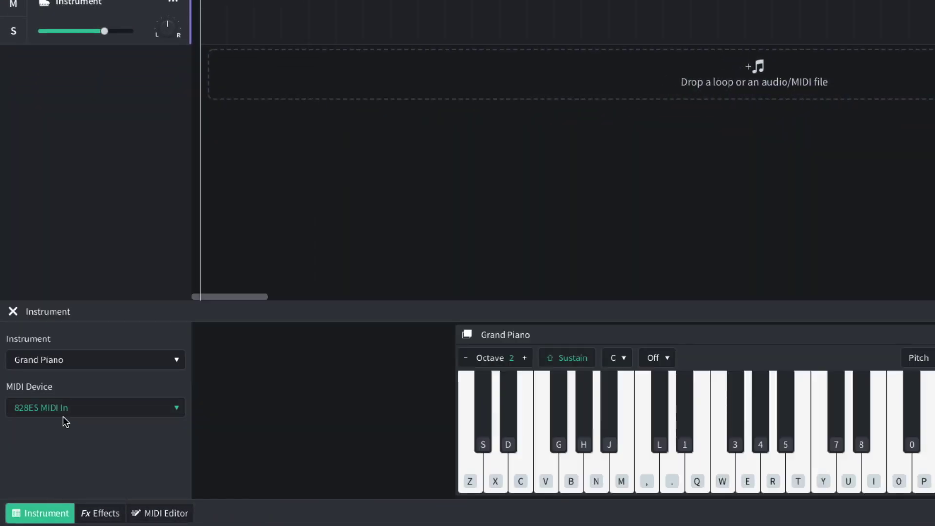
{"action": "left_click", "coordinate": [73, 363]}
{"action": "mouse_move", "coordinate": [105, 303]}
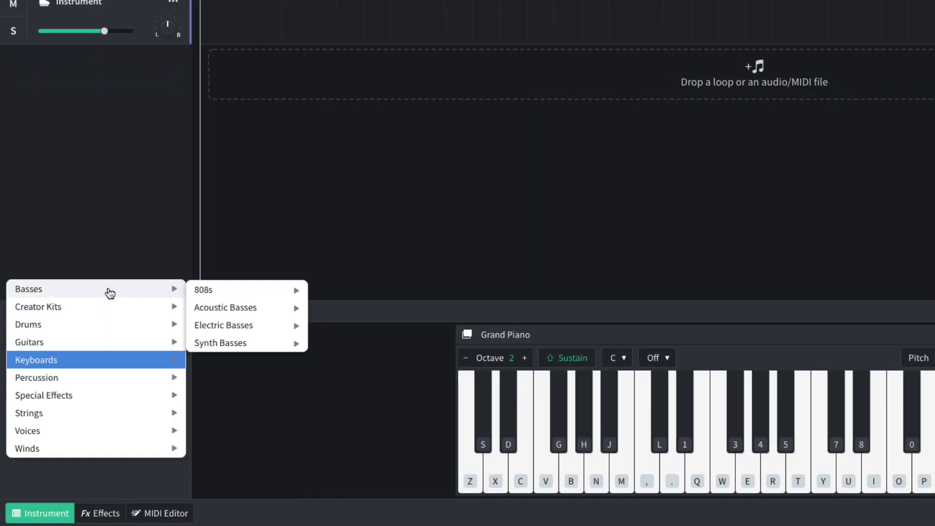
{"action": "mouse_move", "coordinate": [236, 325]}
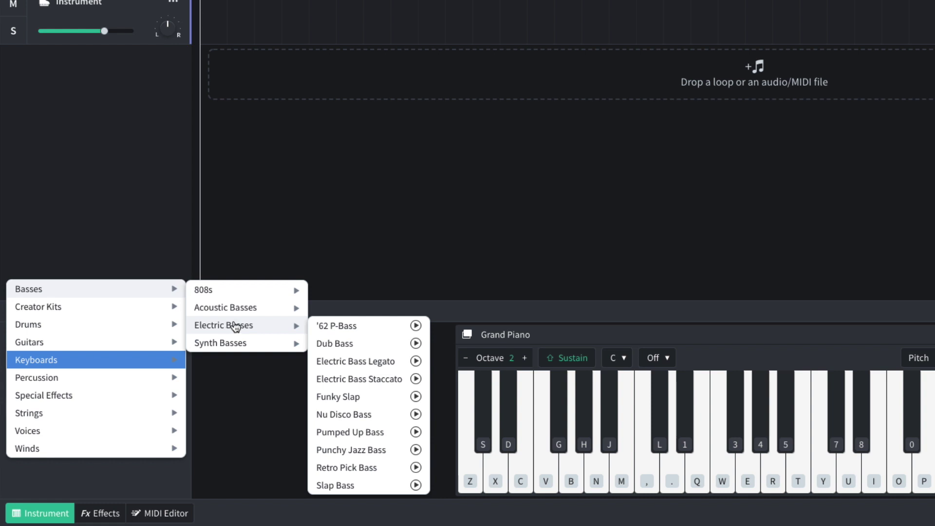
{"action": "left_click", "coordinate": [362, 330]}
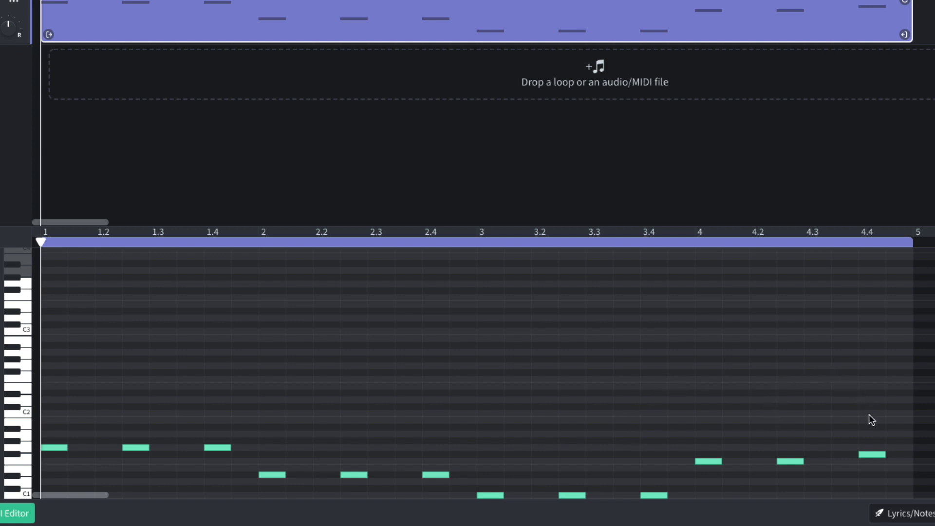
Step: Play back the bass line and slightly lower the Bass track's volume
{"action": "key", "text": "space"}
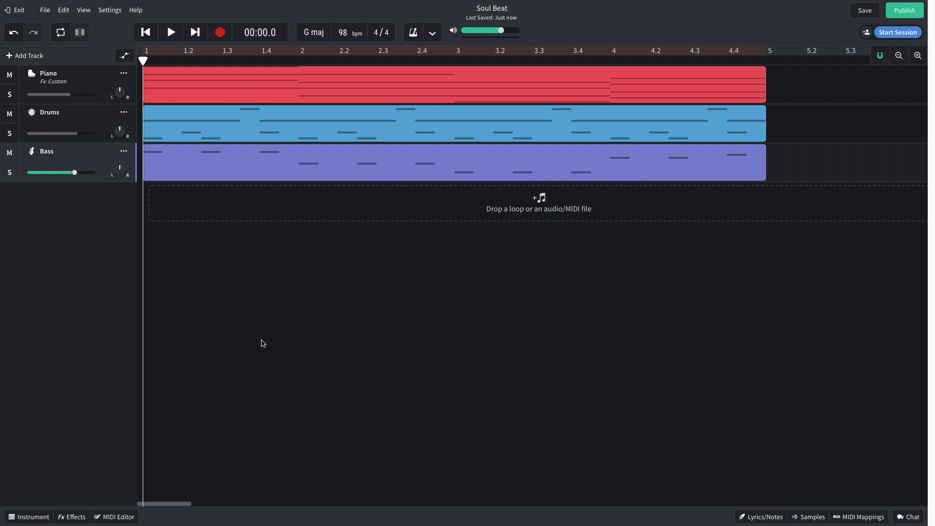
{"action": "left_click_drag", "start_coordinate": [74, 173], "coordinate": [72, 173]}
Step: Add a fourth virtual instrument track and assign it the Twang Guitar electric guitar
{"action": "left_click", "coordinate": [31, 57]}
{"action": "left_click", "coordinate": [291, 247]}
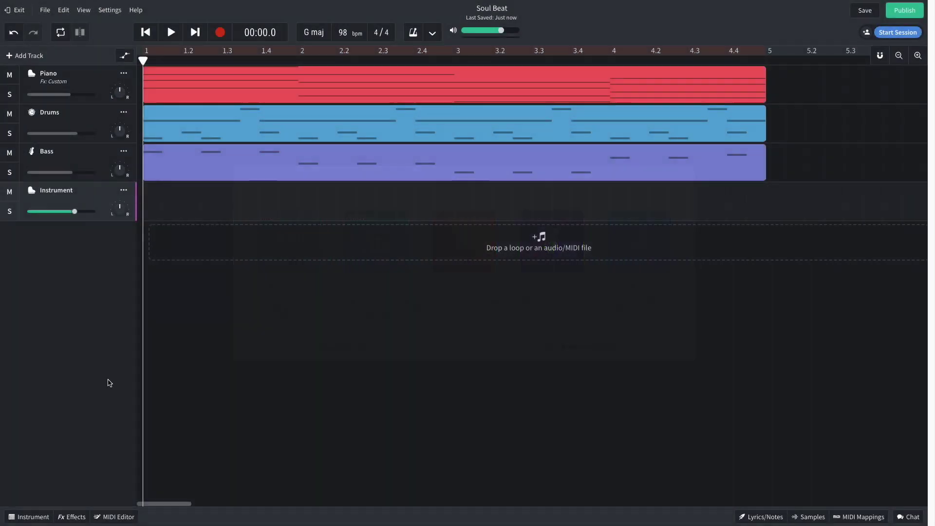
{"action": "left_click", "coordinate": [29, 517]}
{"action": "left_click", "coordinate": [82, 359]}
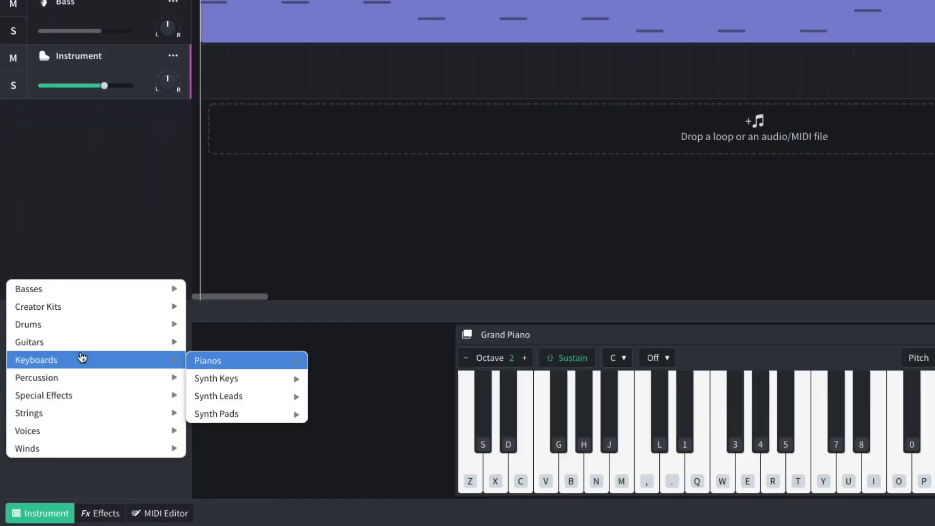
{"action": "mouse_move", "coordinate": [84, 346]}
{"action": "mouse_move", "coordinate": [226, 361]}
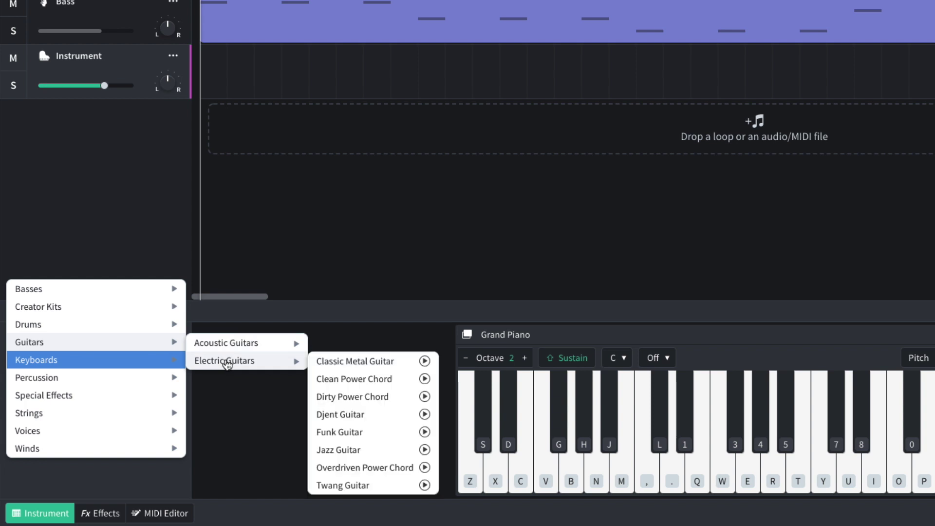
{"action": "left_click", "coordinate": [346, 486]}
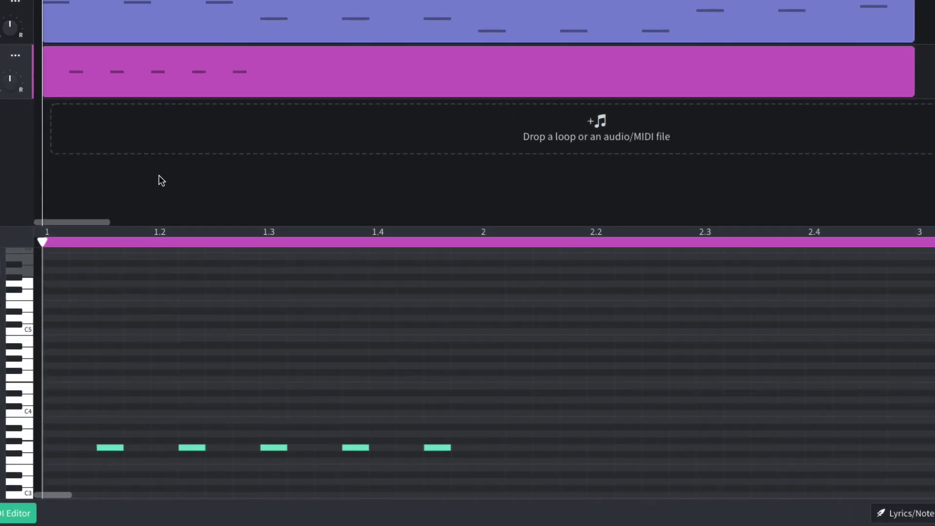
Step: Repeat the first bar's five-note guitar pattern in bars 2, 3 and 4 and play it back
{"action": "key", "text": "space"}
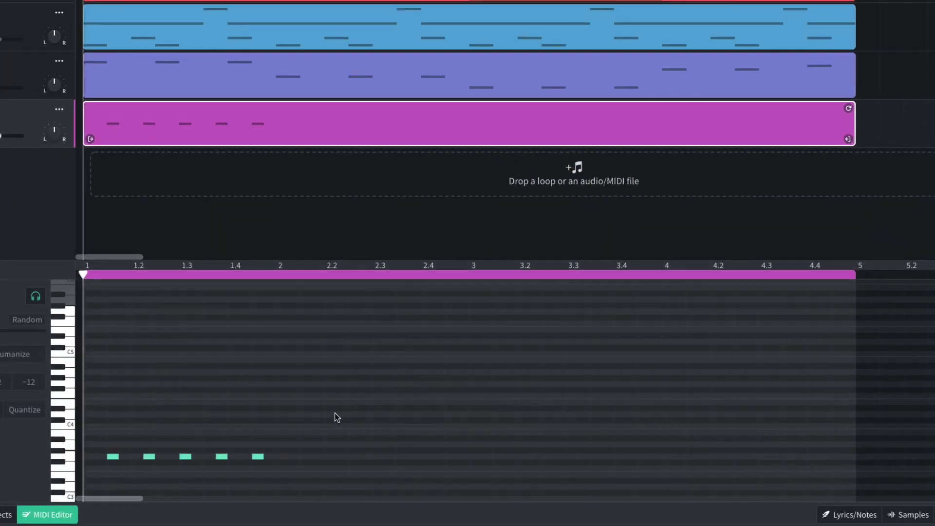
{"action": "left_click_drag", "start_coordinate": [328, 400], "coordinate": [234, 452]}
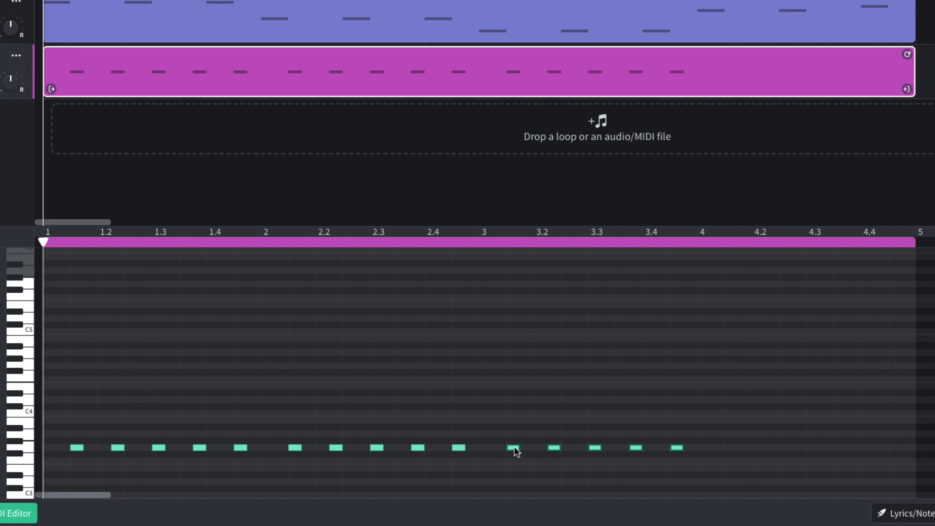
{"action": "left_click_drag", "start_coordinate": [689, 447], "coordinate": [723, 447]}
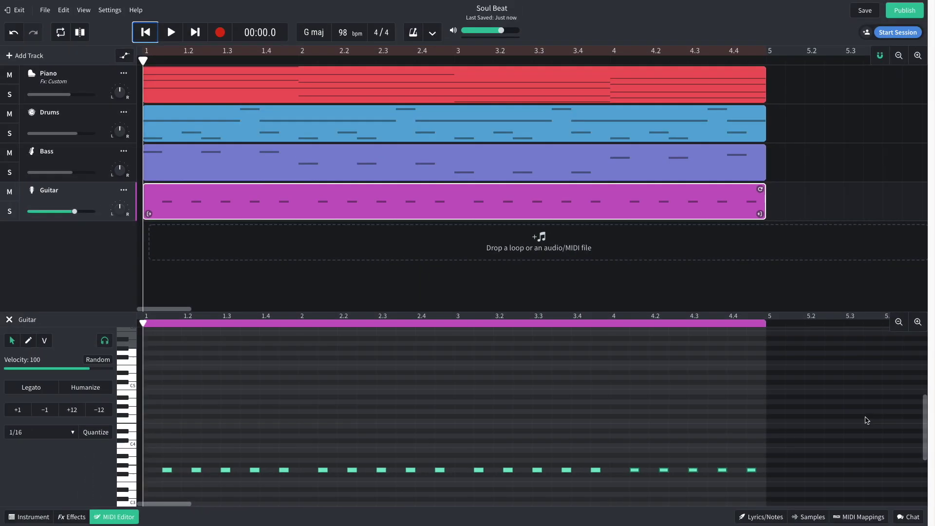
{"action": "key", "text": "space"}
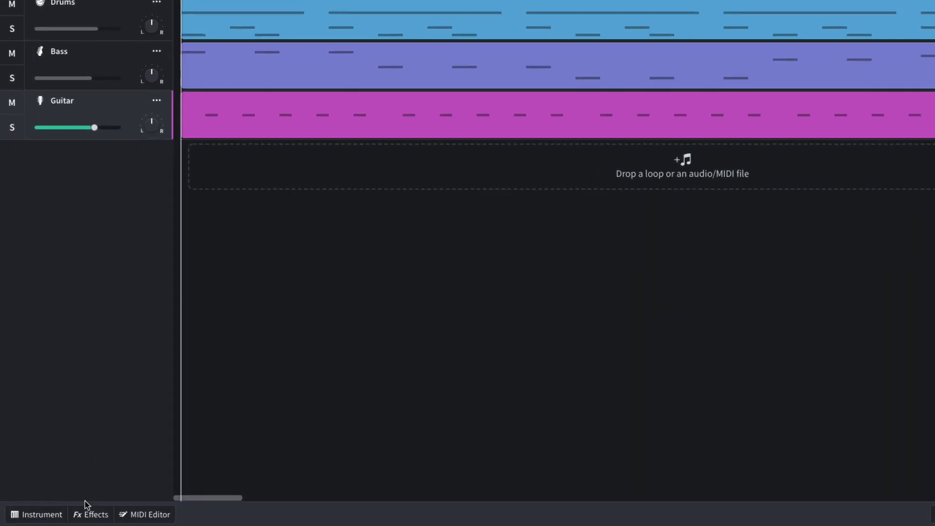
Step: Apply the Air Phaser effects preset to the Guitar track and lower its volume after playing the mix
{"action": "left_click", "coordinate": [70, 516]}
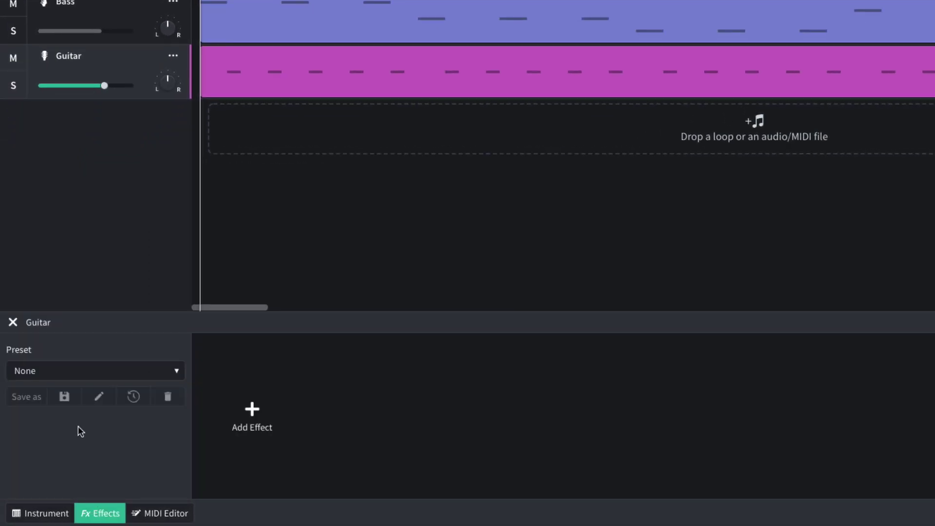
{"action": "left_click", "coordinate": [75, 375]}
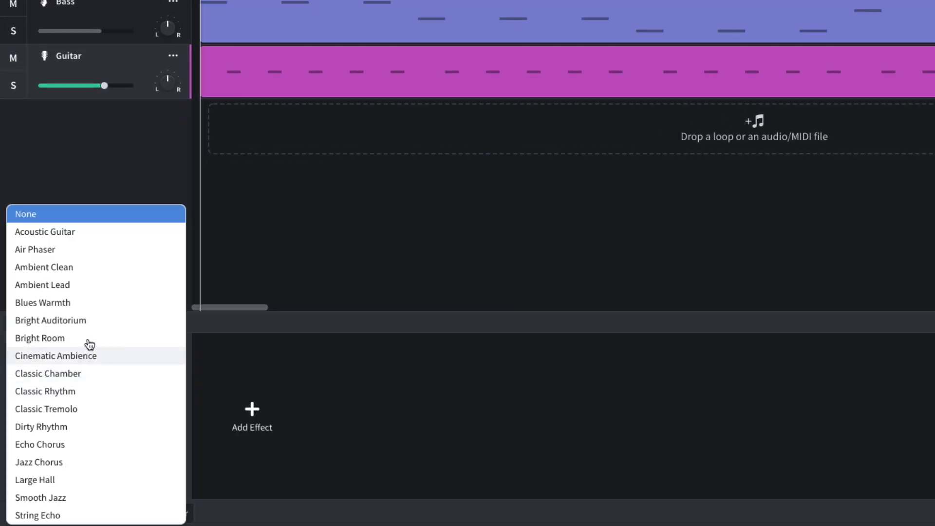
{"action": "left_click", "coordinate": [94, 250]}
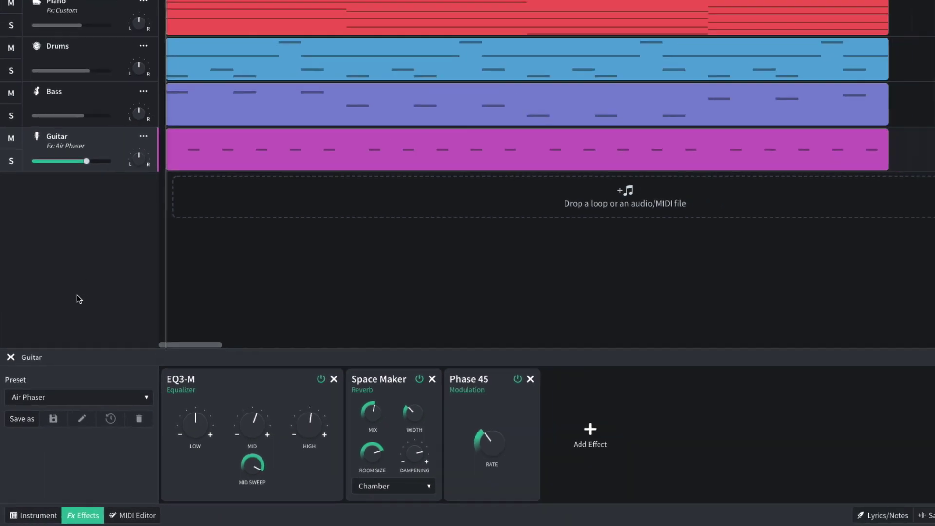
{"action": "key", "text": "space"}
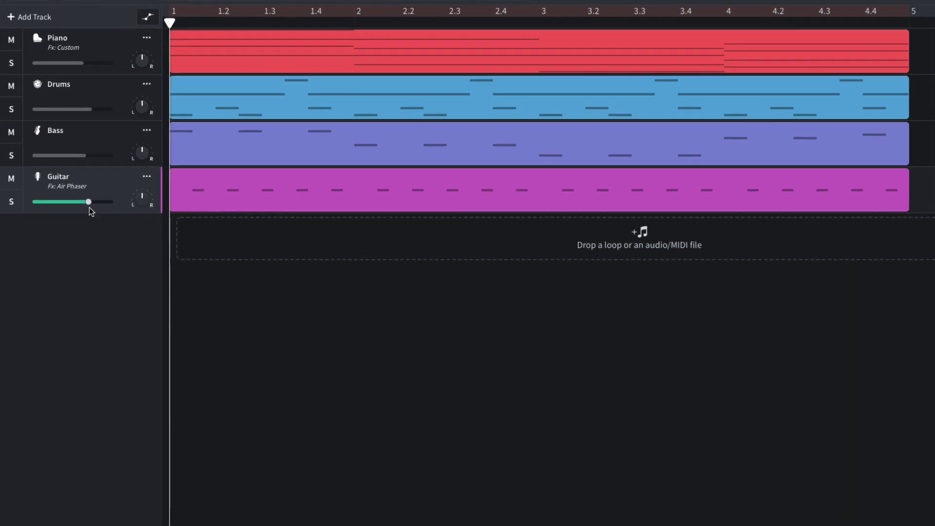
{"action": "mouse_move", "coordinate": [74, 212]}
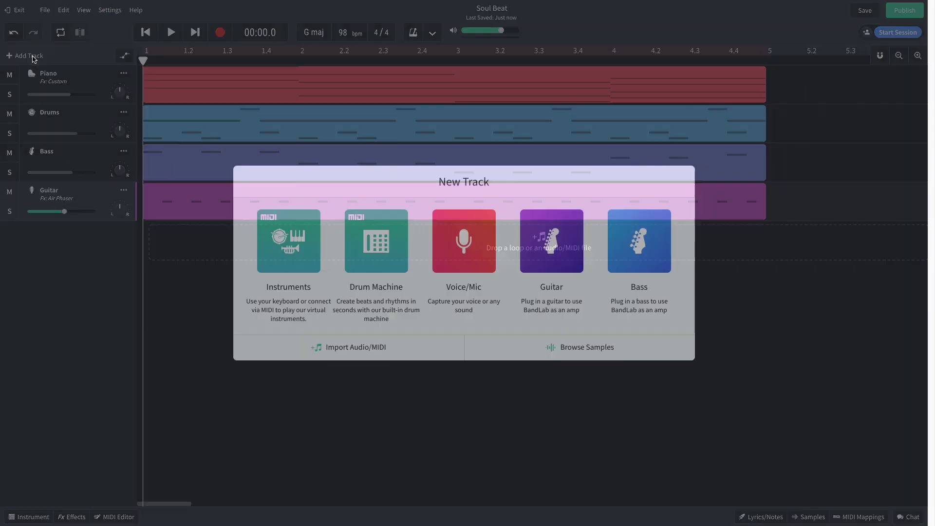
Step: Add a fifth virtual instrument track and assign it the LoFi Saw synth keys sound
{"action": "left_click", "coordinate": [29, 56]}
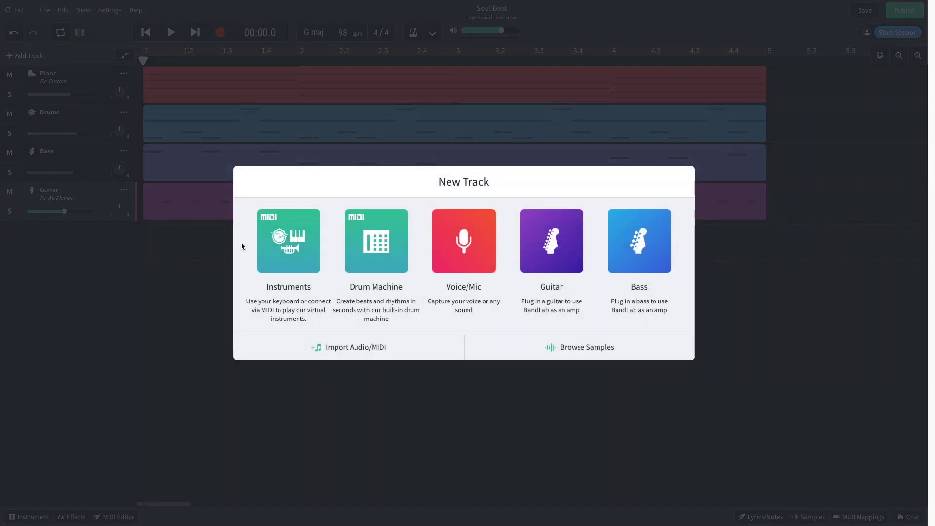
{"action": "left_click", "coordinate": [279, 251]}
{"action": "left_click", "coordinate": [30, 517]}
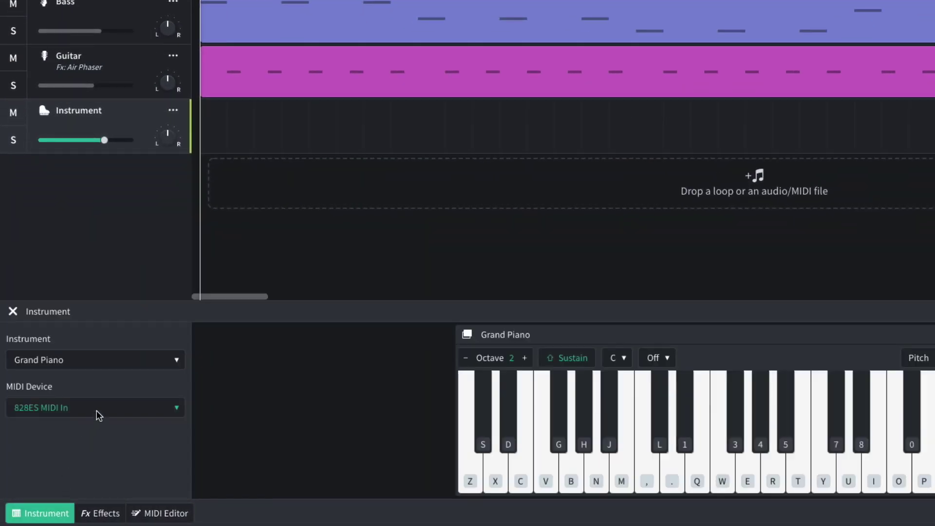
{"action": "left_click", "coordinate": [119, 361]}
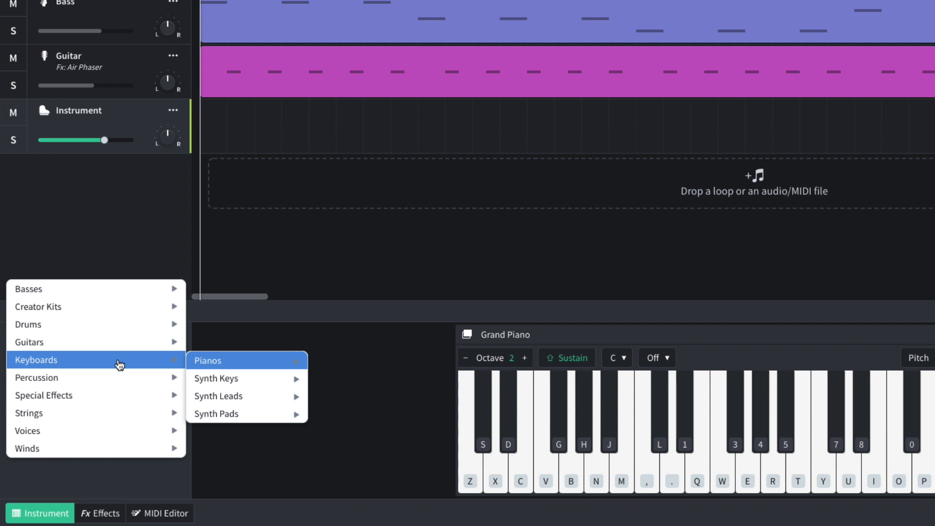
{"action": "mouse_move", "coordinate": [246, 380]}
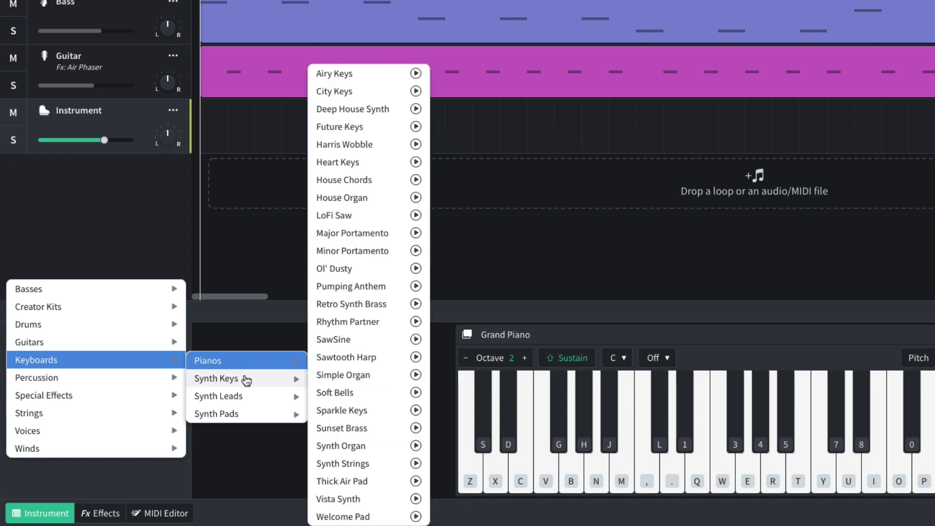
{"action": "left_click", "coordinate": [374, 214]}
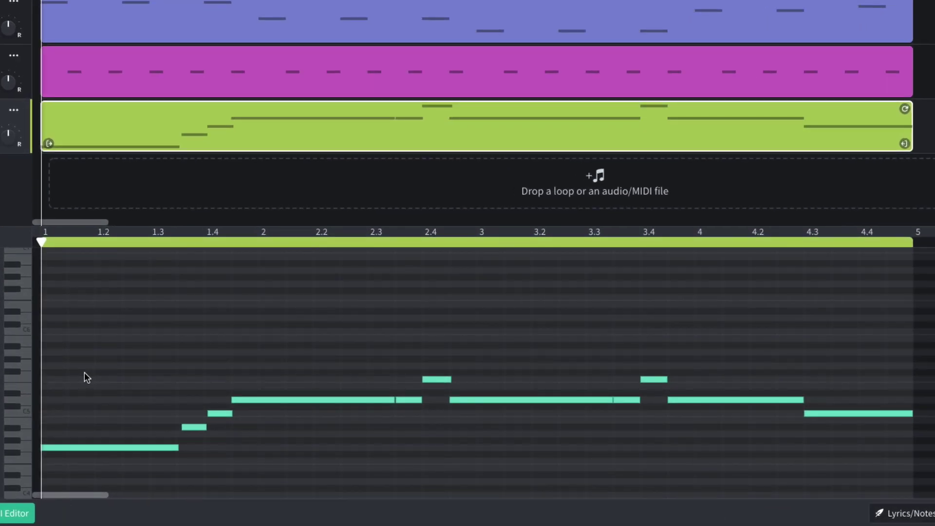
Step: Add an ST Chorus modulation effect to the Lead track and play back the mix with it
{"action": "key", "text": "space"}
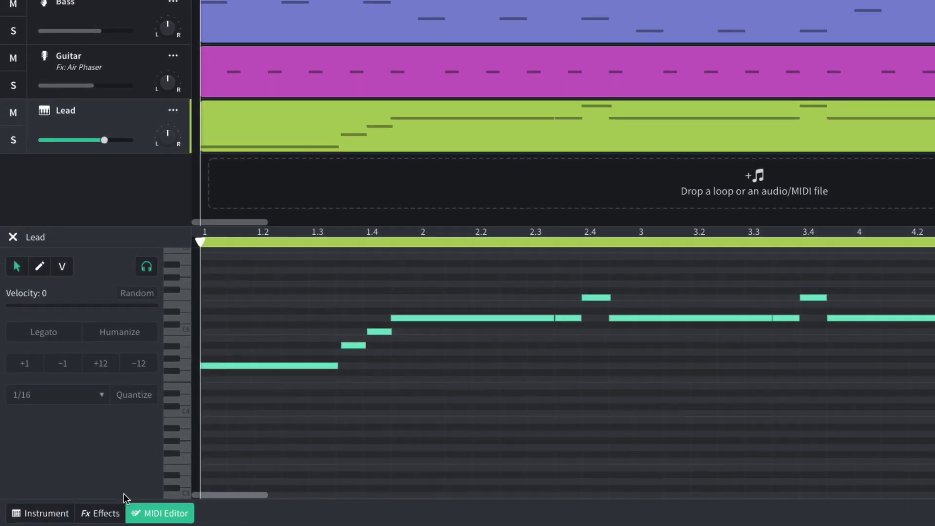
{"action": "left_click", "coordinate": [80, 521]}
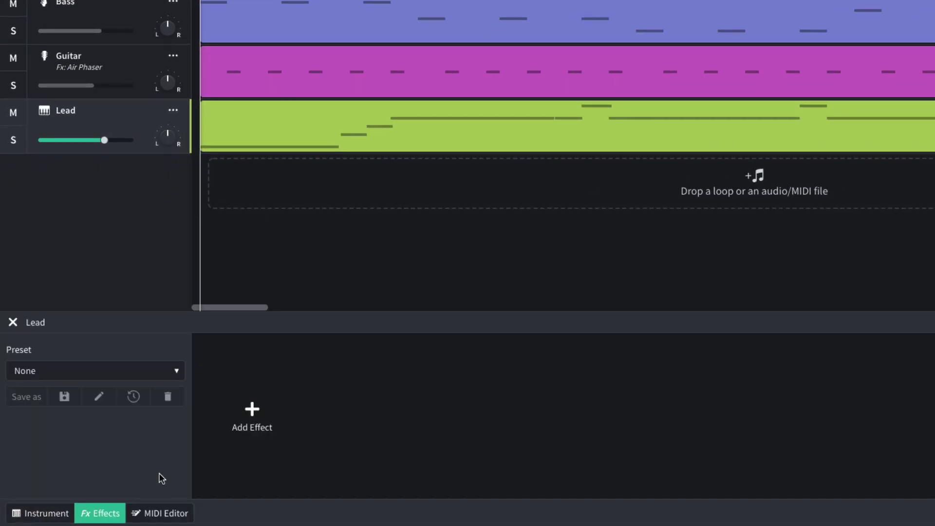
{"action": "left_click", "coordinate": [233, 421]}
{"action": "mouse_move", "coordinate": [237, 435]}
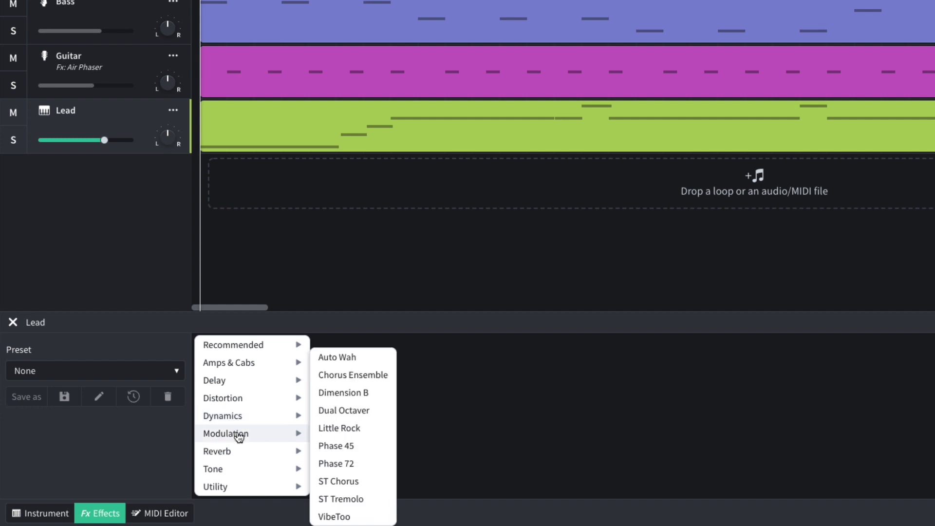
{"action": "left_click", "coordinate": [344, 481]}
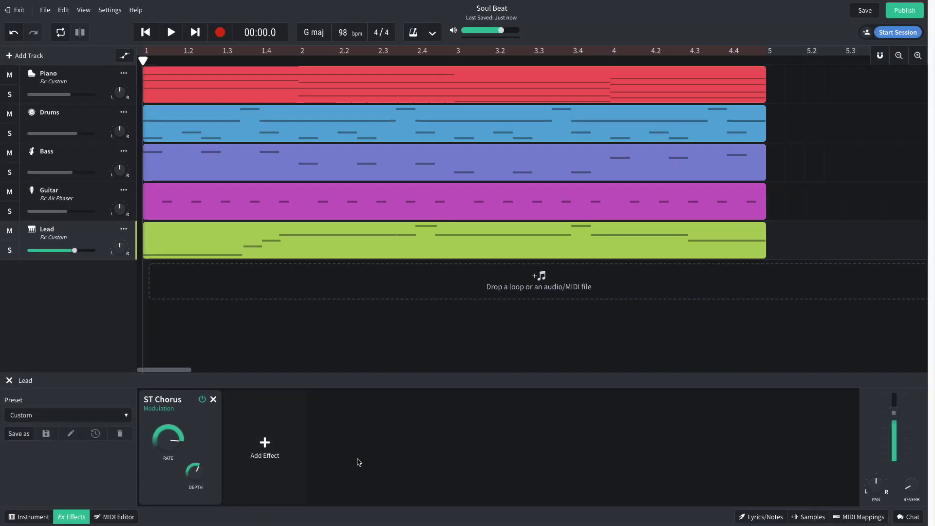
{"action": "key", "text": "space"}
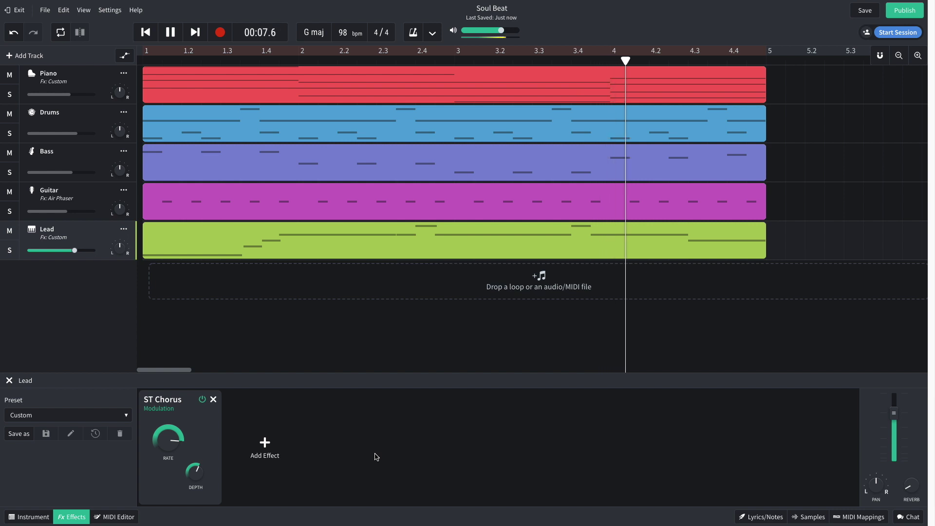
{"action": "key", "text": "space"}
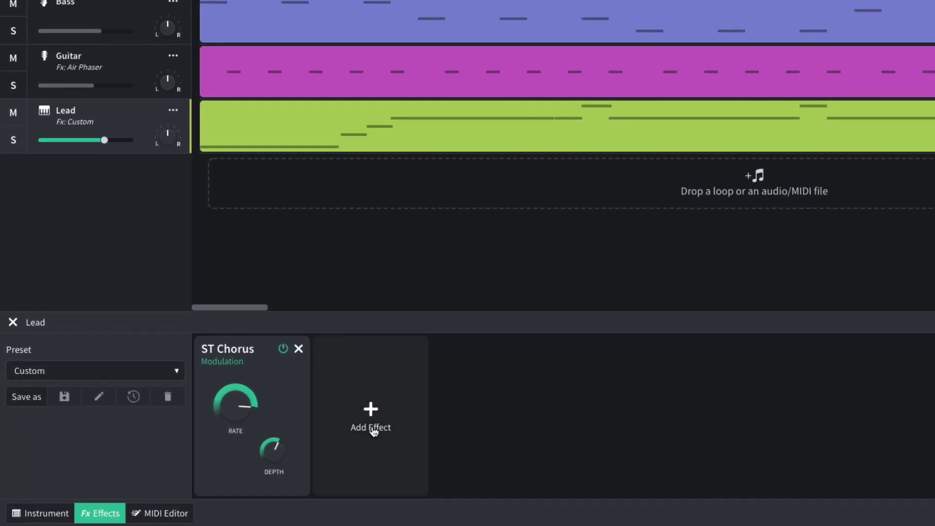
Step: Add a Filter Echo delay to the Lead track, reduce its mix and increase its delay, and play back the mix
{"action": "left_click", "coordinate": [266, 454]}
{"action": "mouse_move", "coordinate": [266, 458]}
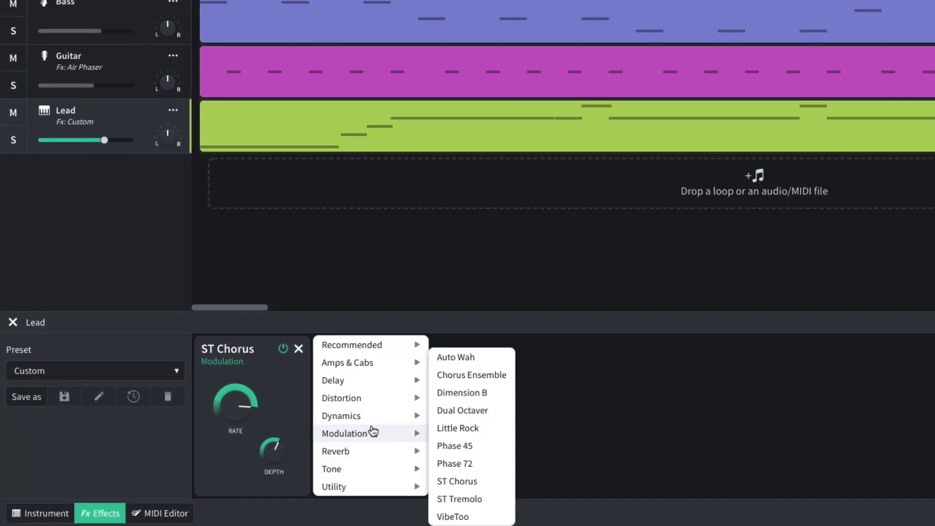
{"action": "mouse_move", "coordinate": [387, 383]}
{"action": "left_click", "coordinate": [455, 400]}
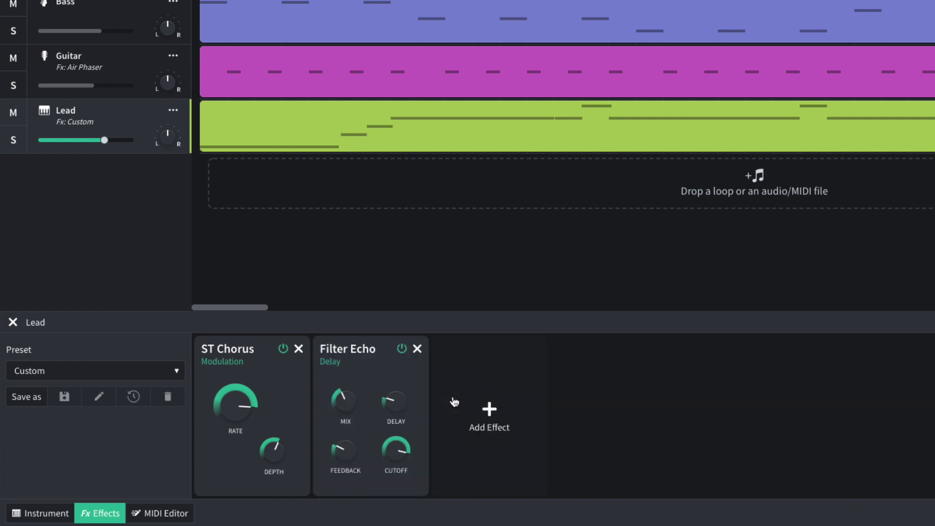
{"action": "mouse_move", "coordinate": [344, 397]}
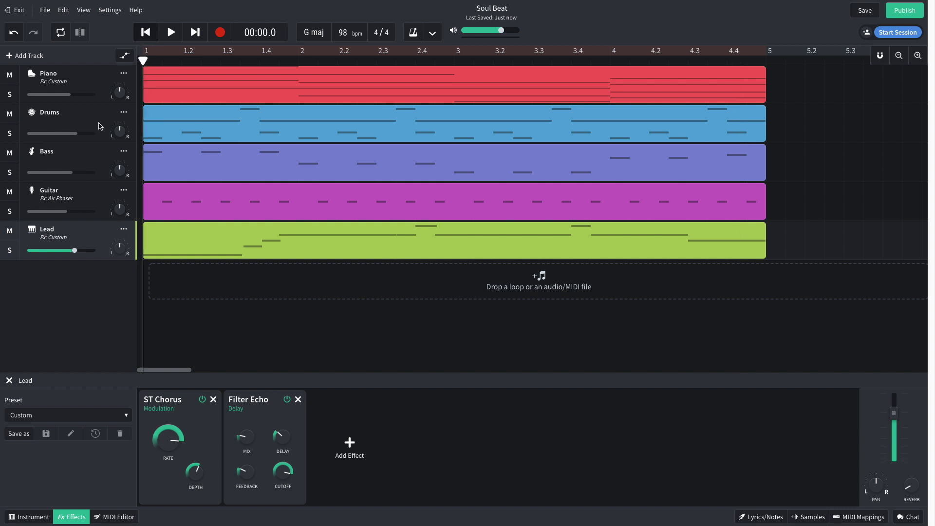
{"action": "key", "text": "space"}
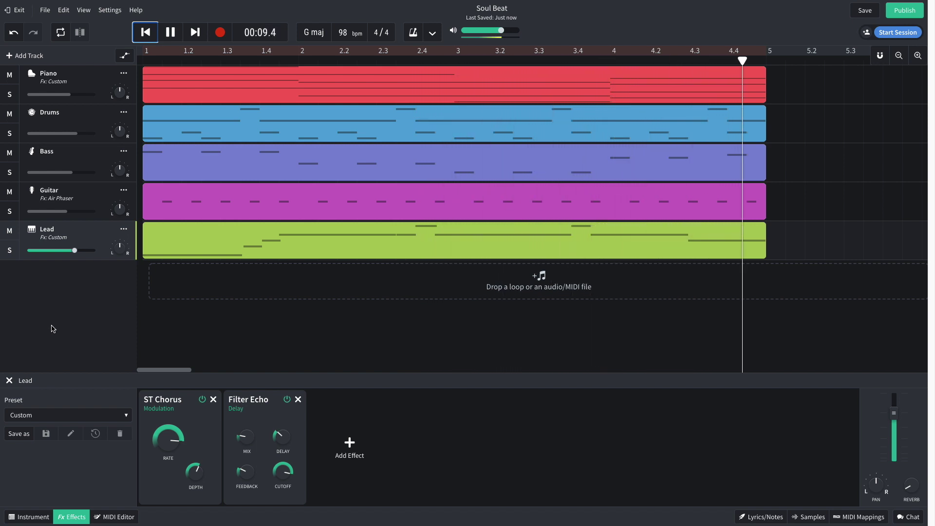
{"action": "key", "text": "space"}
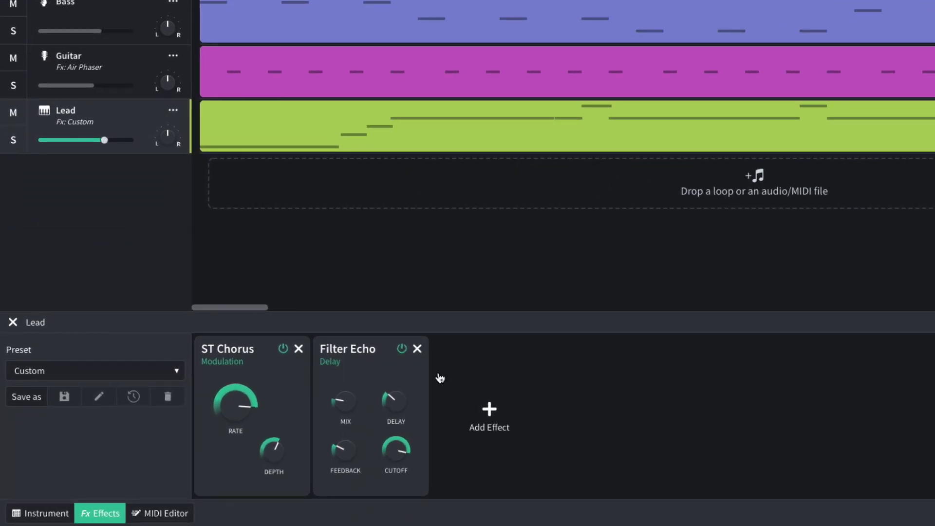
Step: Add a Studio Reverb effect after the Filter Echo on the Lead track and return the playhead to the start
{"action": "left_click", "coordinate": [349, 444]}
{"action": "mouse_move", "coordinate": [494, 456]}
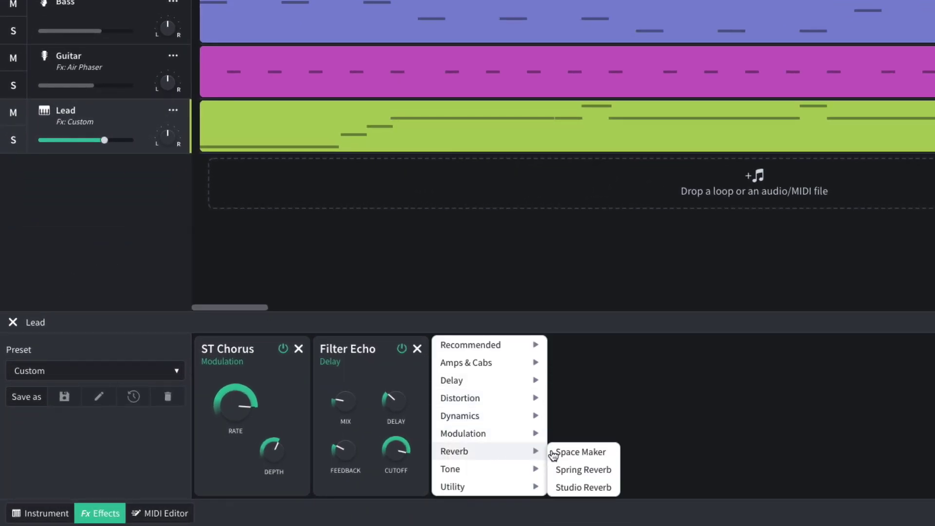
{"action": "left_click", "coordinate": [581, 490]}
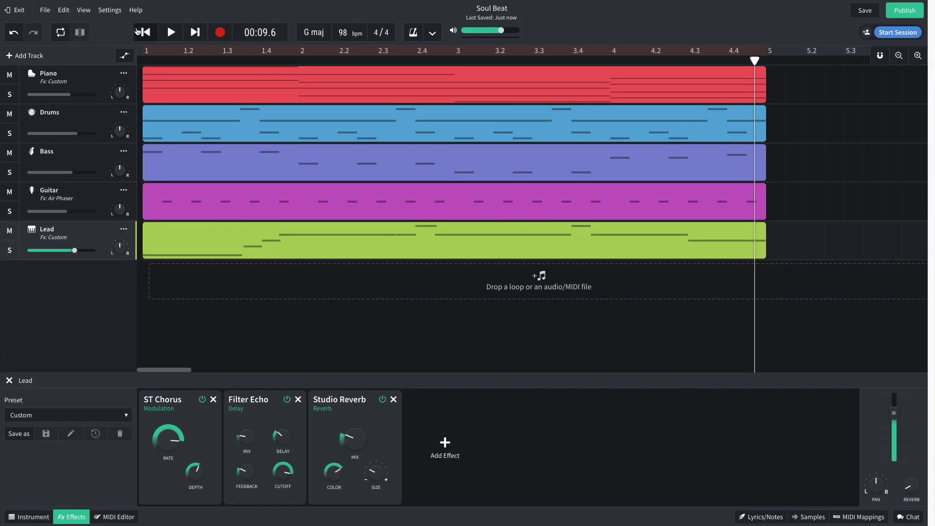
{"action": "left_click", "coordinate": [145, 32]}
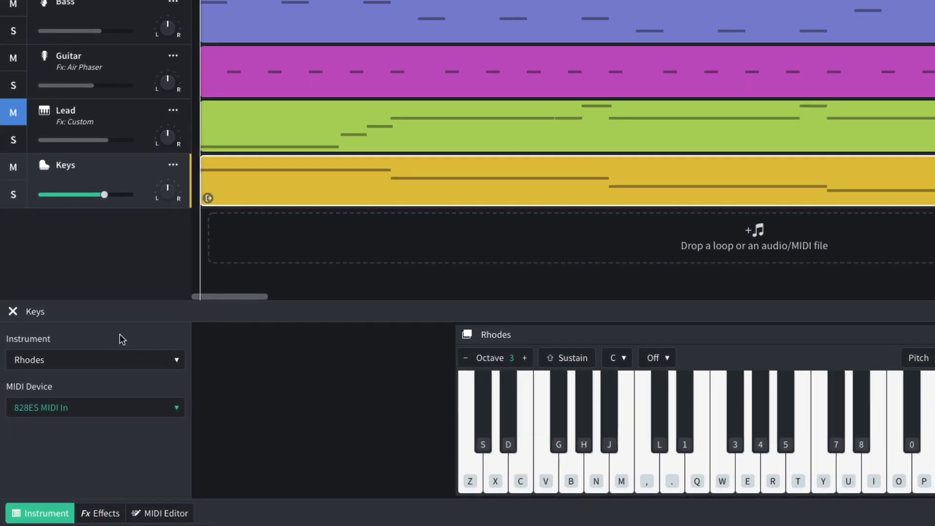
Step: Play back the Keys track's MIDI notes and apply the Filter Piano effects preset to that track
{"action": "left_click", "coordinate": [155, 512]}
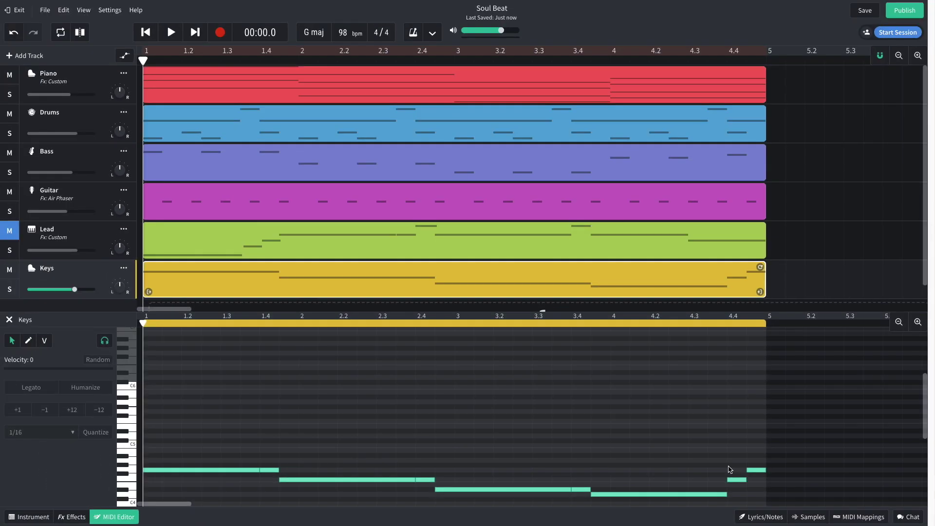
{"action": "key", "text": "space"}
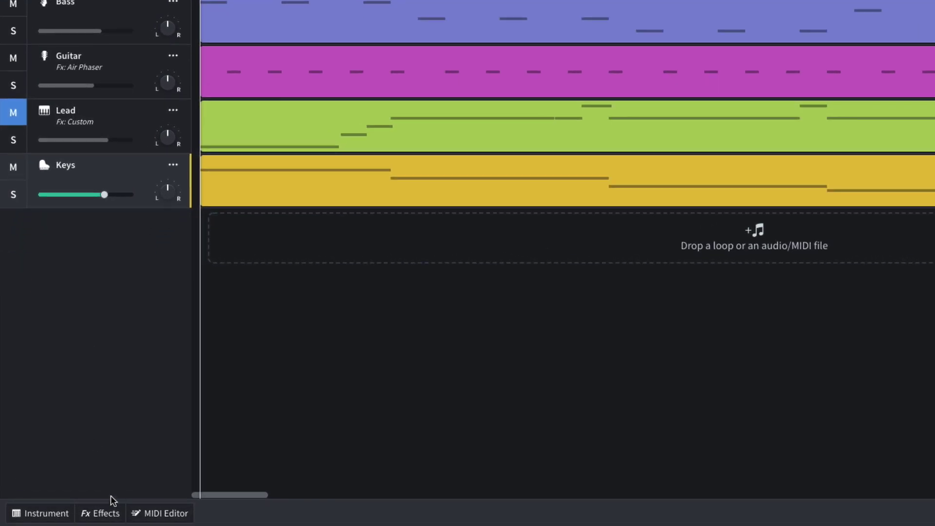
{"action": "left_click", "coordinate": [78, 517]}
{"action": "left_click", "coordinate": [102, 375]}
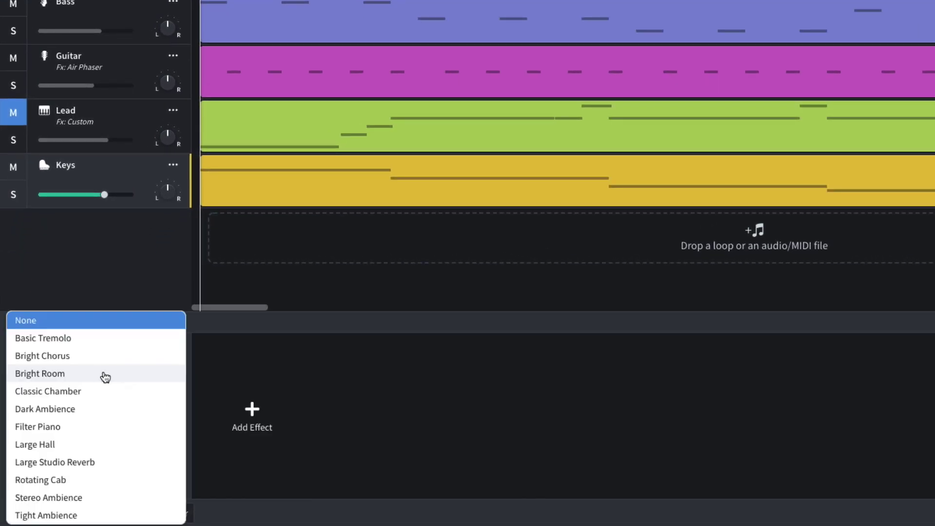
{"action": "left_click", "coordinate": [91, 426]}
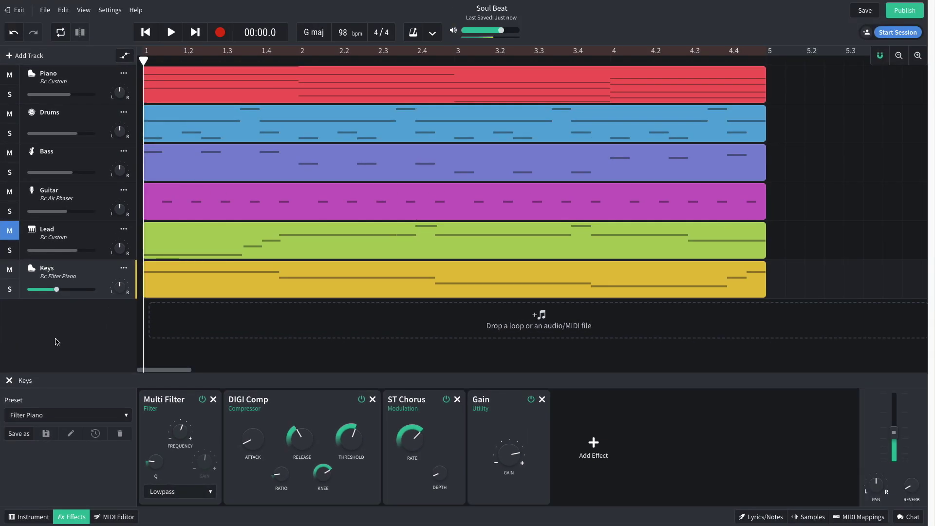
{"action": "key", "text": "space"}
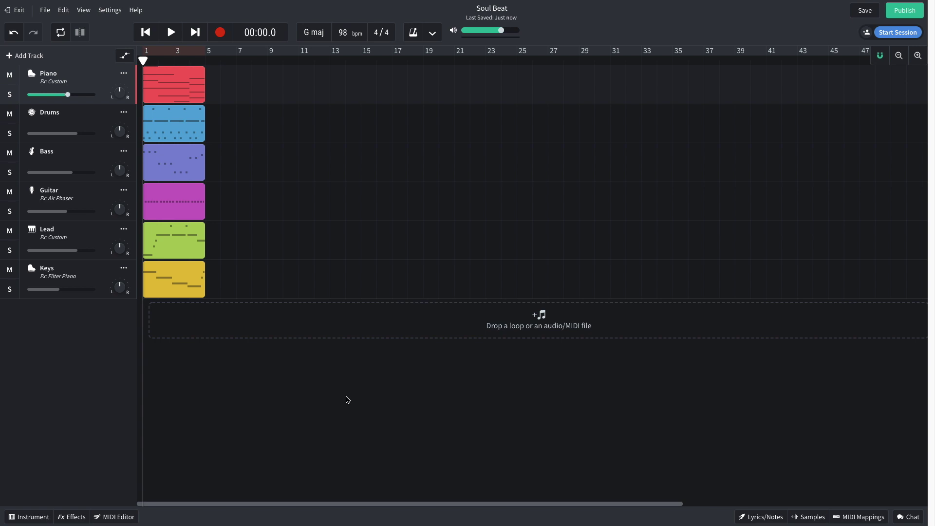
Step: Duplicate the four-bar regions of all six tracks into bars 5 to 8, and copy all eight bars to start at bar 9
{"action": "left_click_drag", "start_coordinate": [348, 400], "coordinate": [233, 92]}
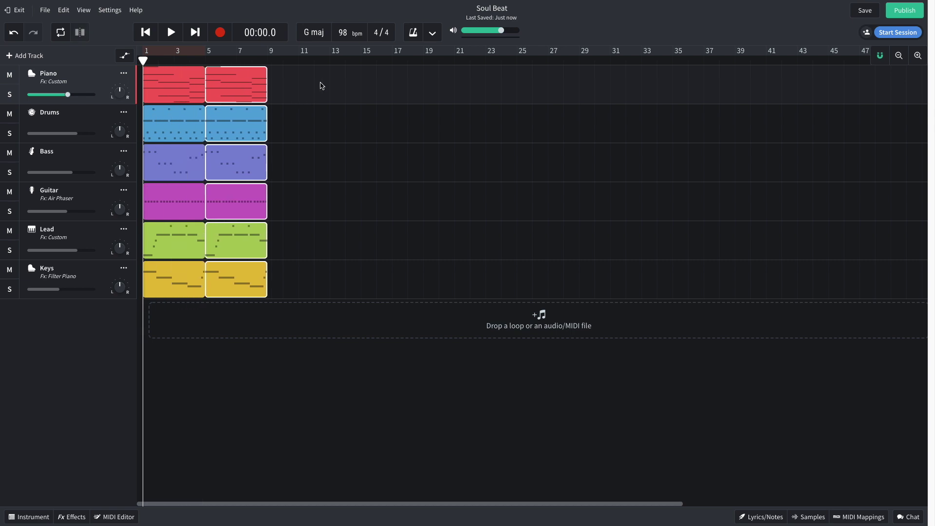
{"action": "left_click_drag", "start_coordinate": [322, 82], "coordinate": [168, 274]}
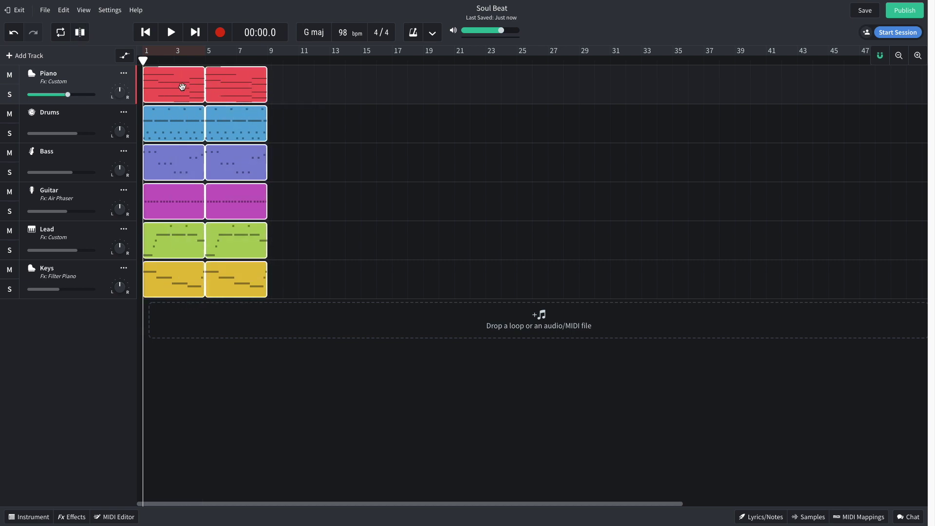
{"action": "left_click_drag", "start_coordinate": [183, 86], "coordinate": [305, 92]}
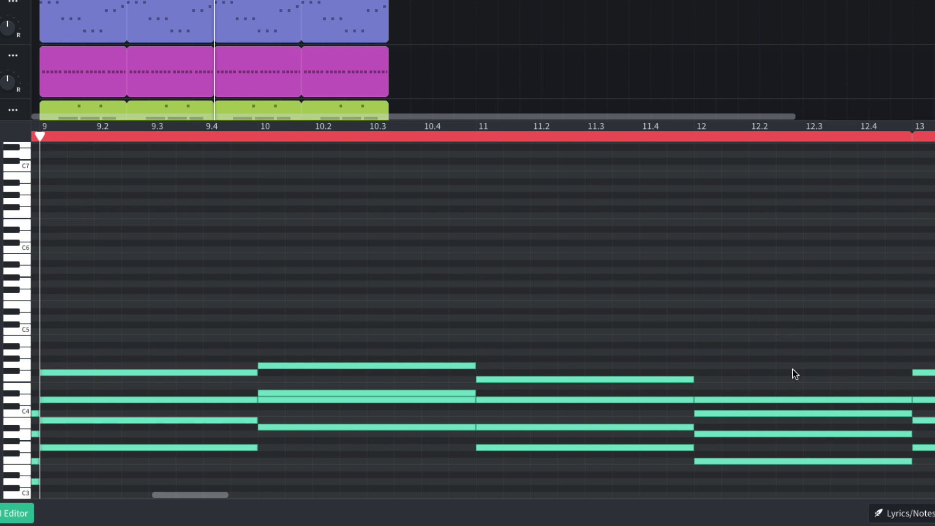
Step: Play back the Piano, Bass and Drums variations from bar 9 with their notes shown in the MIDI editor
{"action": "key", "text": "space"}
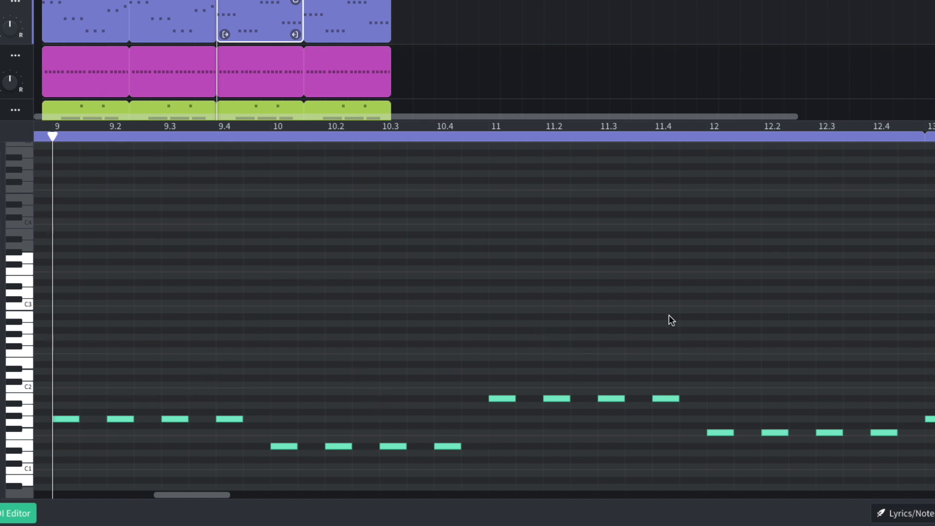
{"action": "key", "text": "space"}
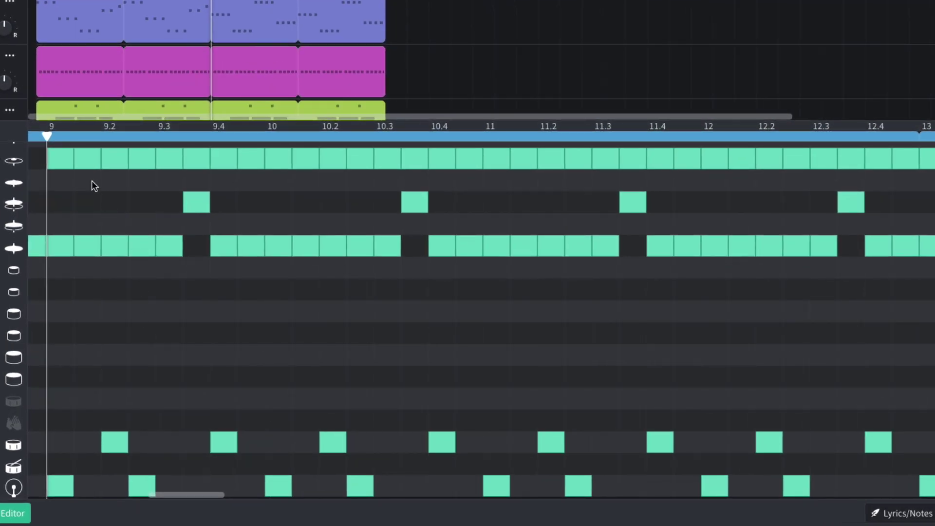
{"action": "key", "text": "space"}
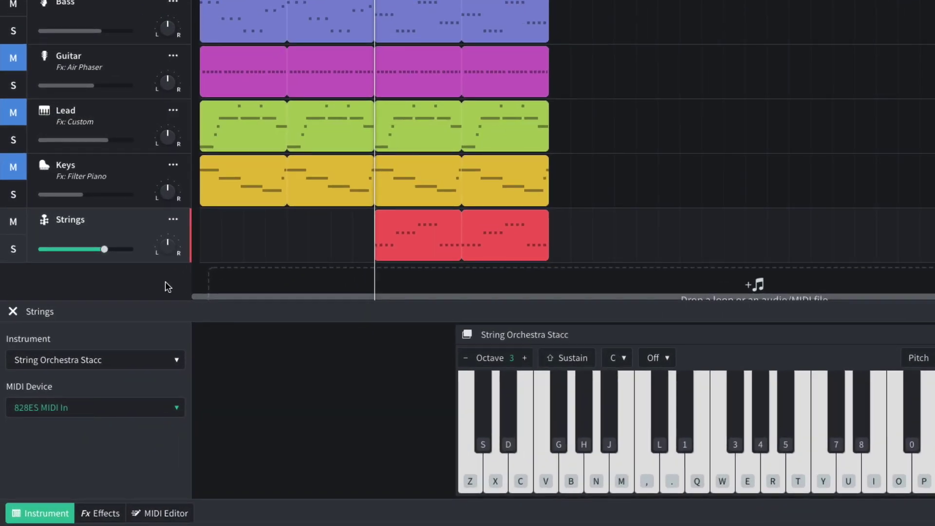
Step: Open the Strings region at bar 9 in the MIDI editor, lower the Strings track volume and play the section
{"action": "double_click", "coordinate": [399, 234]}
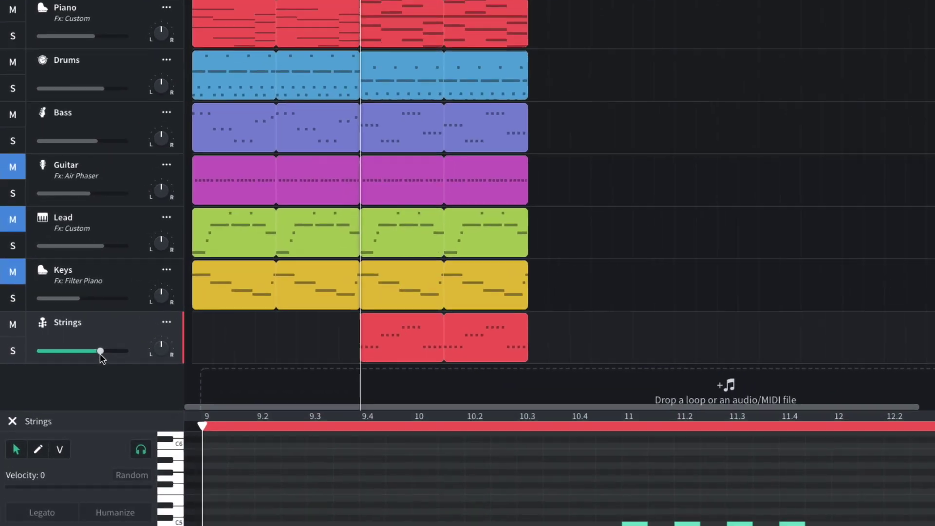
{"action": "left_click_drag", "start_coordinate": [74, 329], "coordinate": [67, 329]}
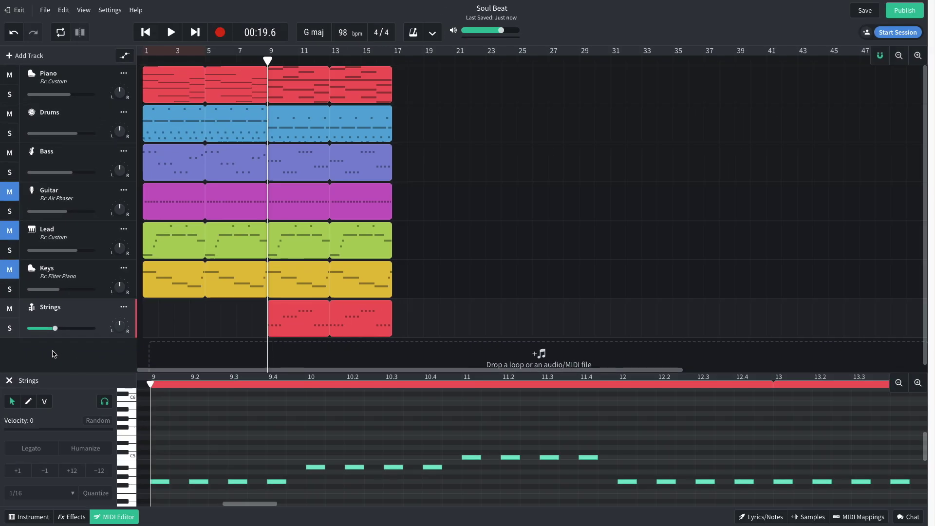
{"action": "key", "text": "space"}
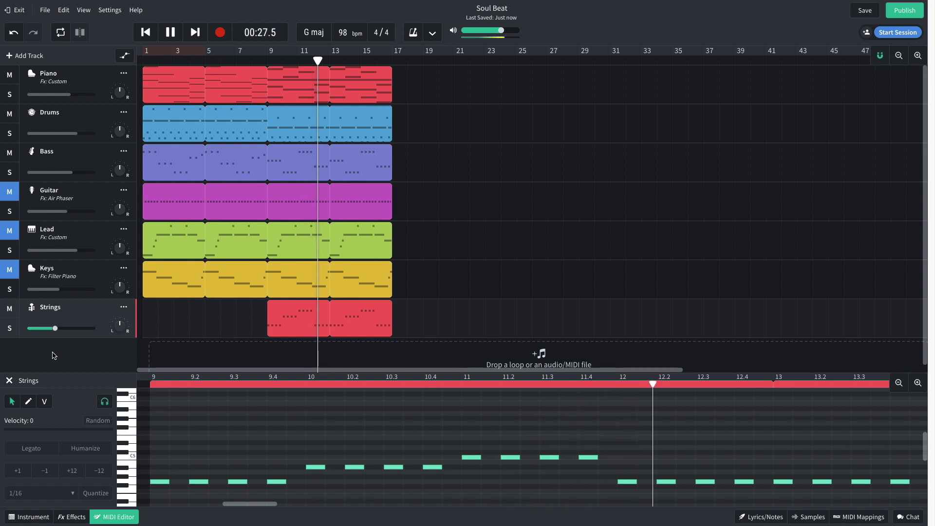
{"action": "key", "text": "space"}
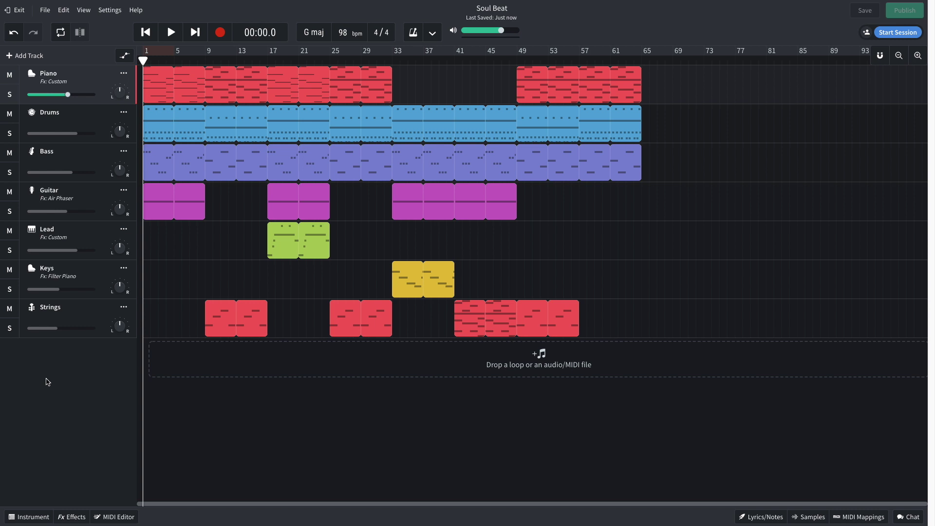
Step: Play back the full 64-bar arrangement from the beginning
{"action": "key", "text": "space"}
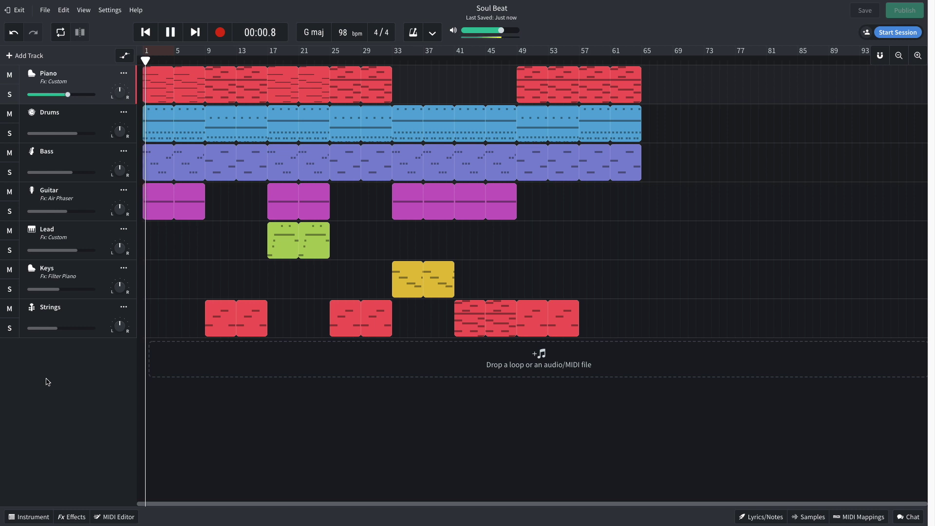